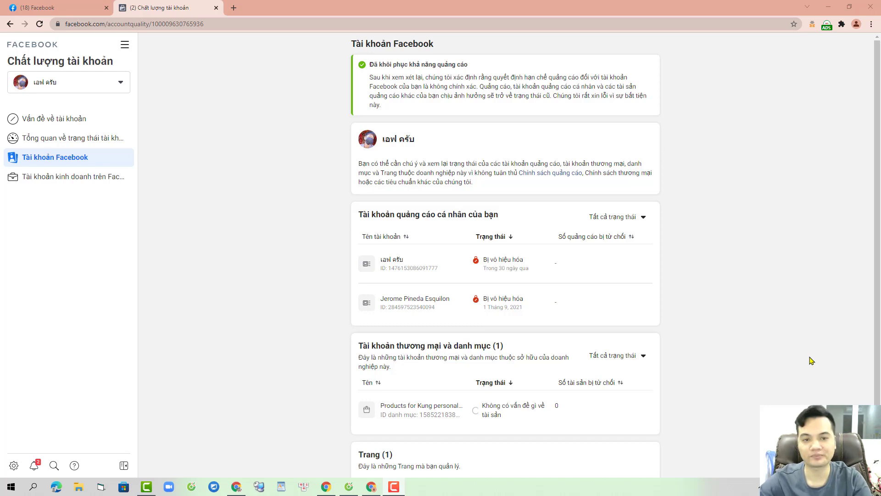
Step: Bring the Cốc Cốc browser window with the Facebook news feed to the front
left_click(349, 486)
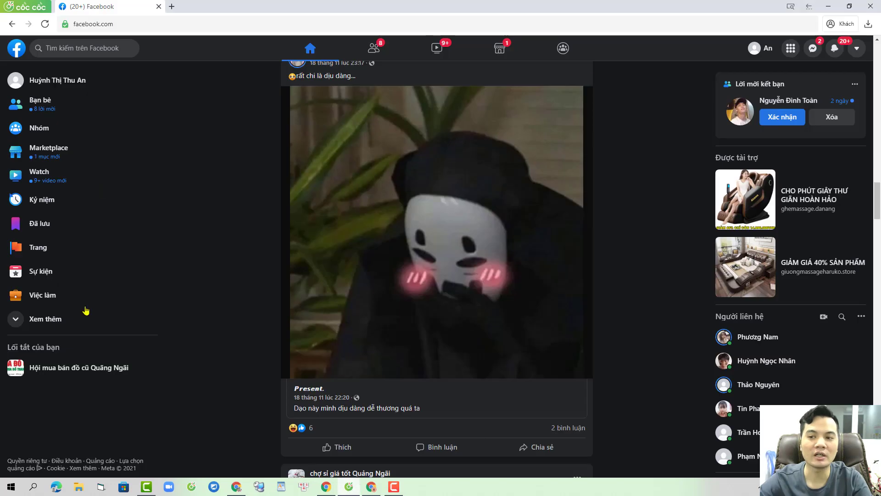
Step: Load facebook.com/accountquality in the Cốc Cốc window, fixing the doubled 'q' typo
scroll(649, 276, "down", 8)
left_click(233, 24)
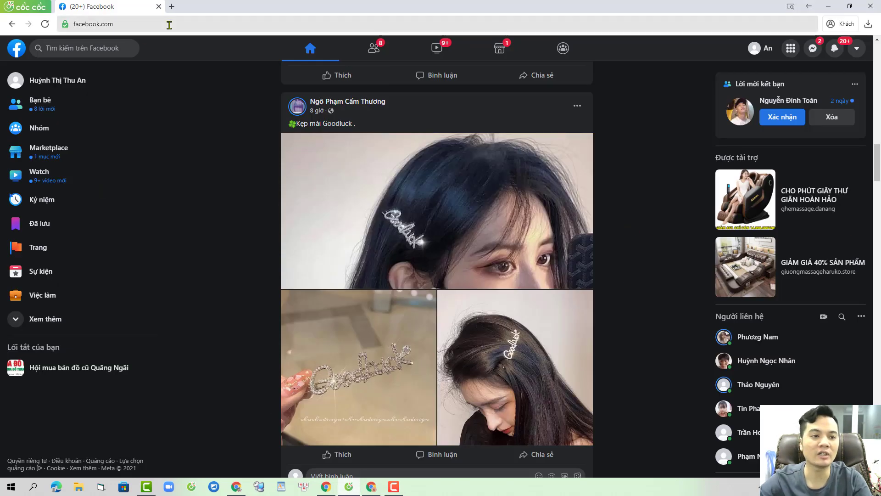
left_click(234, 25)
type("acc")
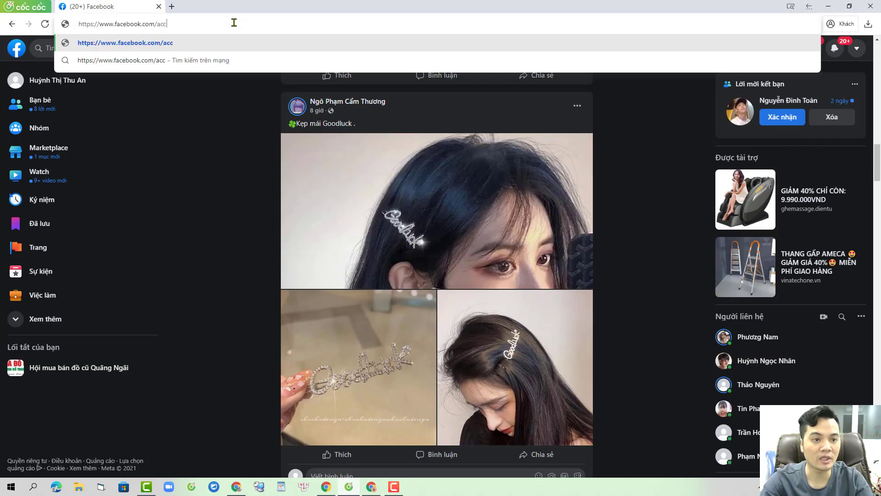
type("ou")
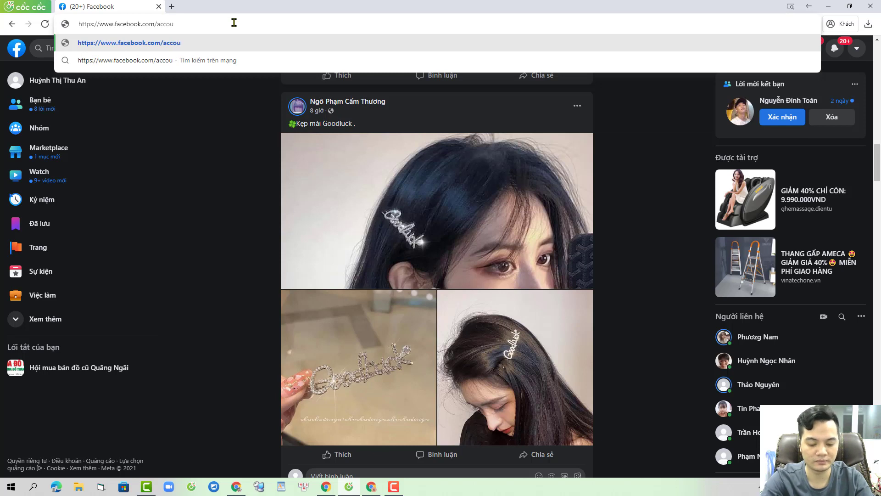
type("ntqquality")
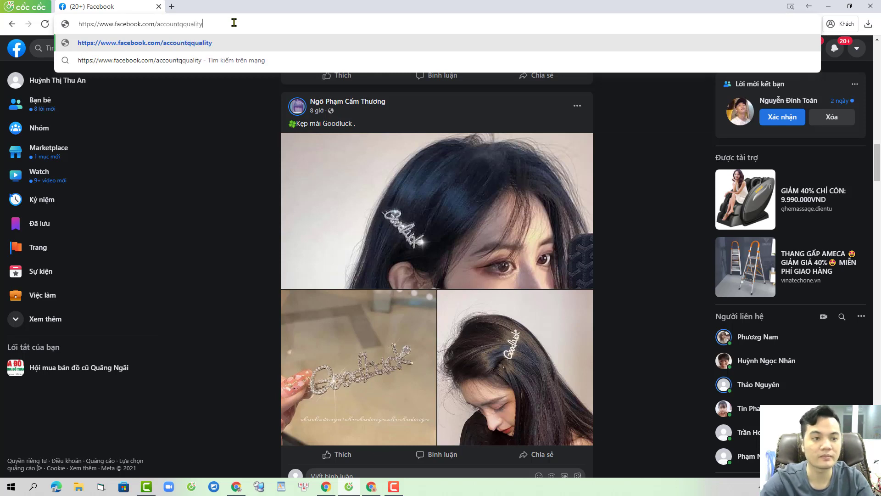
left_click(185, 25)
key("BackSpace")
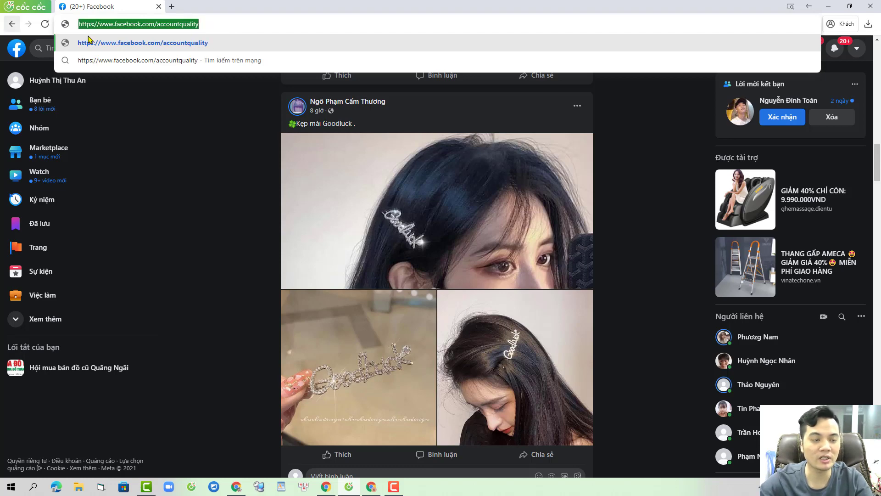
left_click(87, 42)
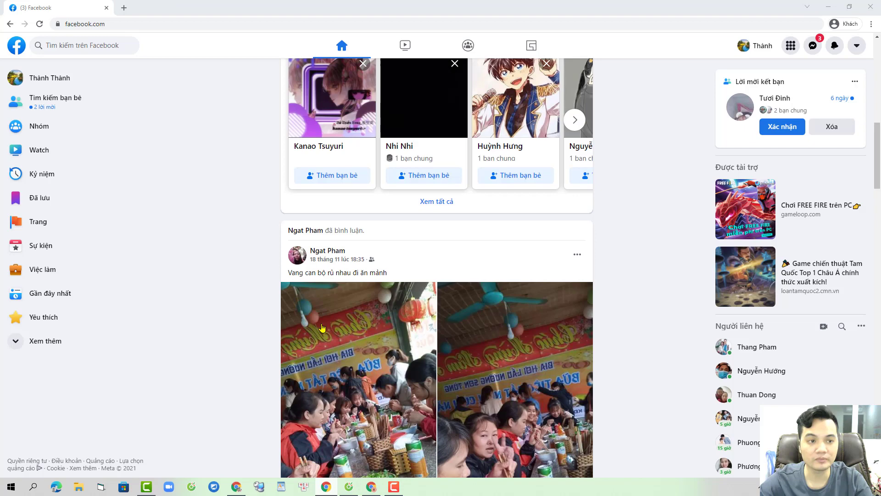
Step: Load the same Account Quality address in the other browser window, then return to Cốc Cốc
left_click(372, 488)
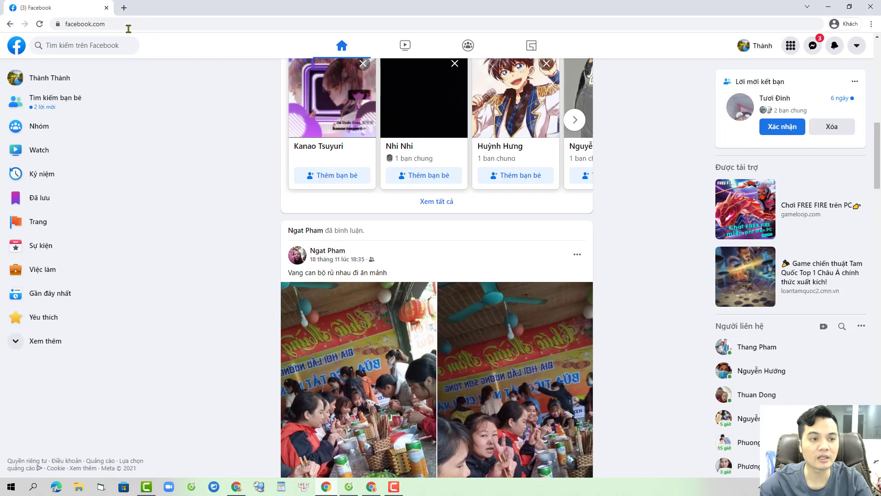
left_click(129, 25)
type("https://www.facebook.com/accountquality")
key("Return")
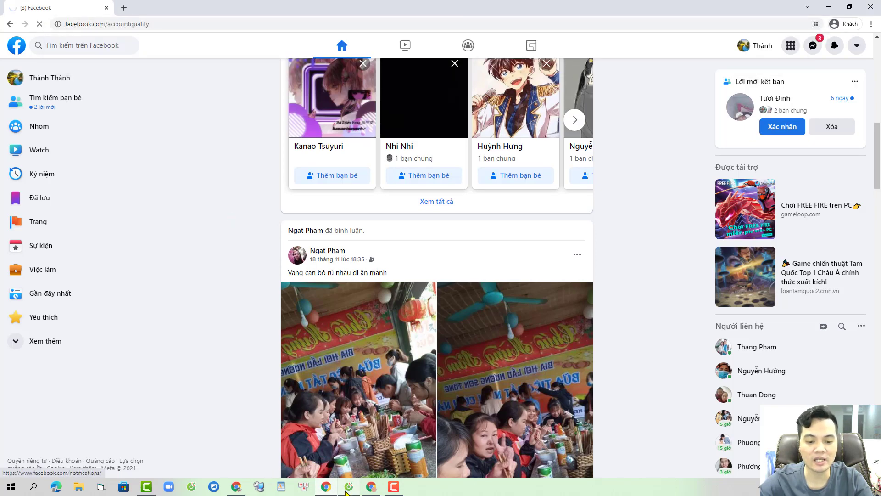
left_click(348, 488)
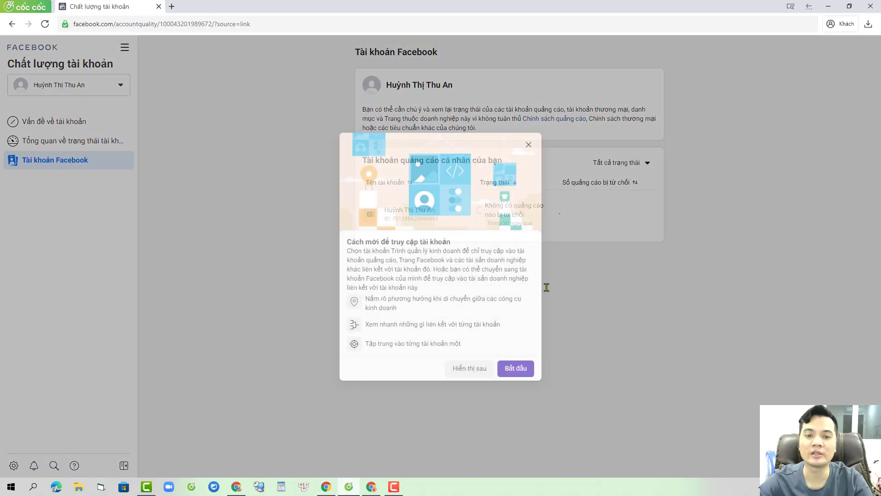
Step: Dismiss the 'Cách mới để truy cập tài khoản' introduction in both windows and bring up the disabled-accounts window
left_click(529, 145)
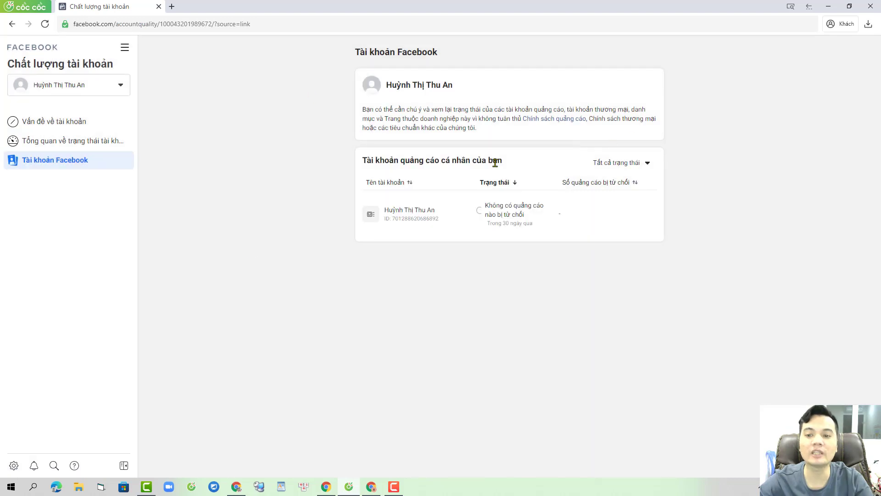
left_click(327, 486)
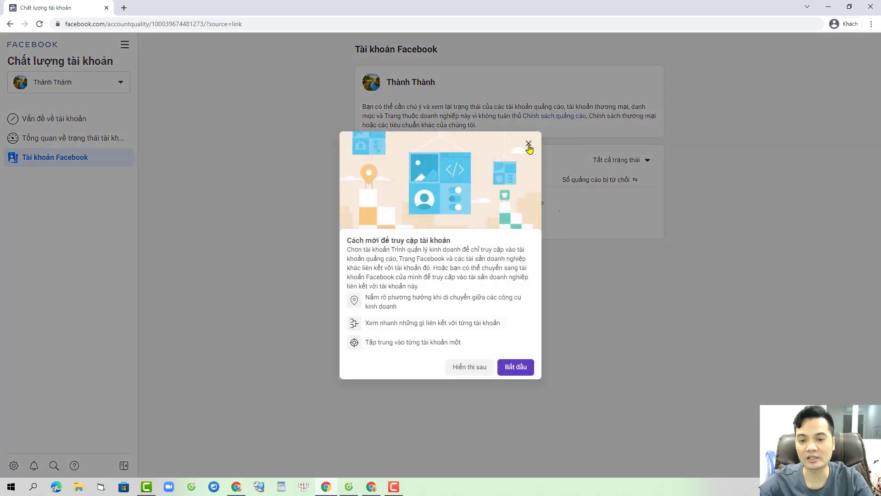
left_click(529, 145)
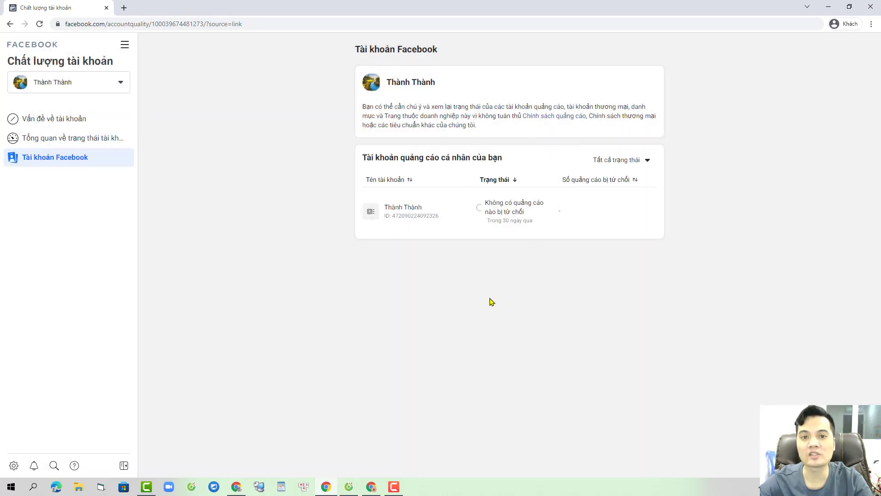
left_click(371, 488)
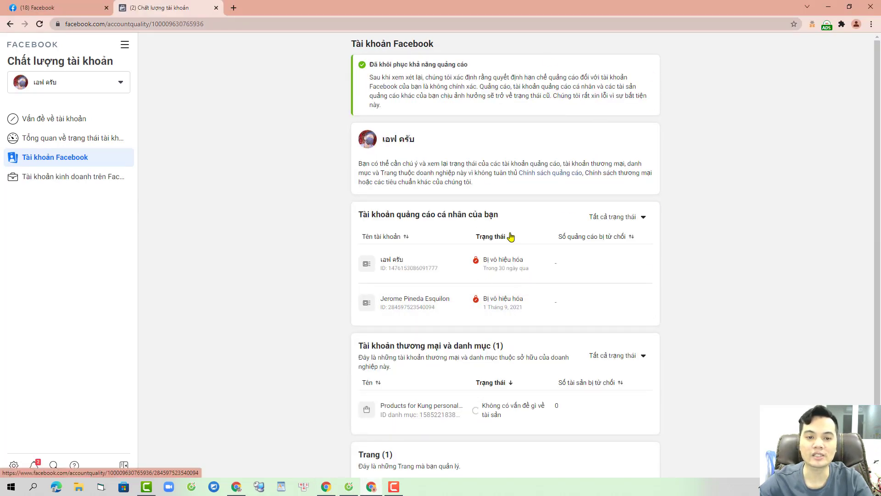
Step: Open the disabled ad account's Ad account settings through All tools
left_click(431, 263)
left_click(124, 46)
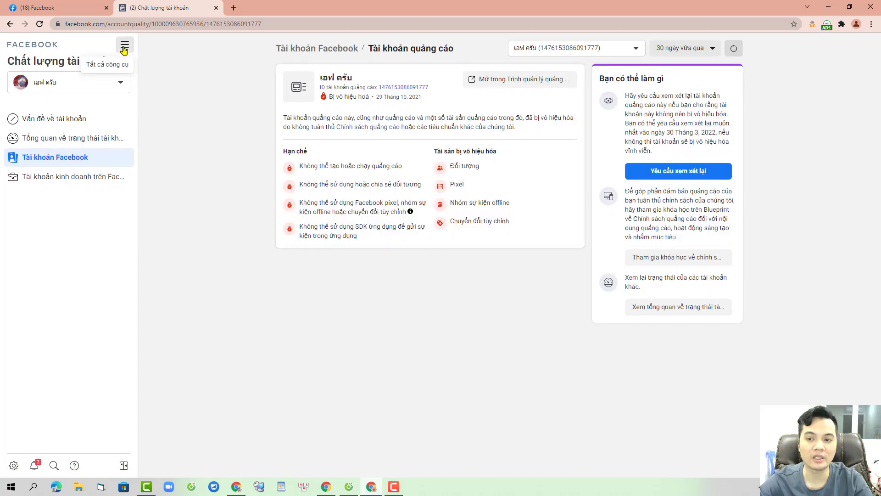
left_click(174, 164)
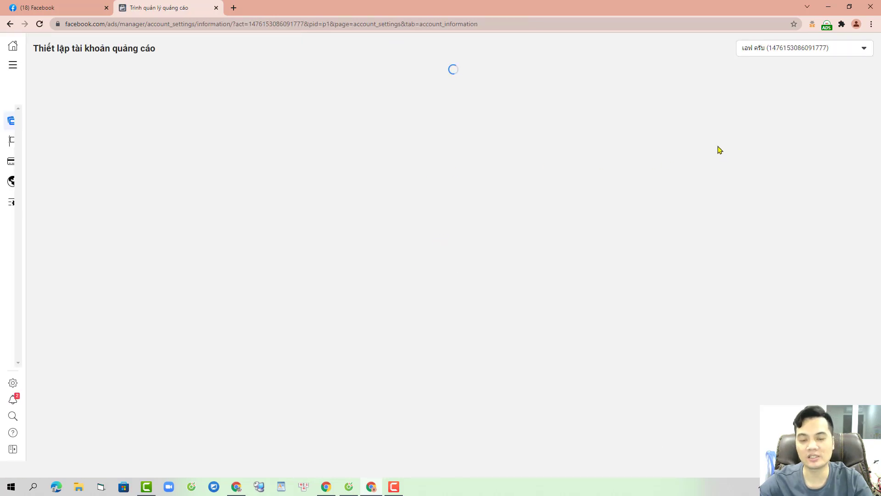
left_click(696, 128)
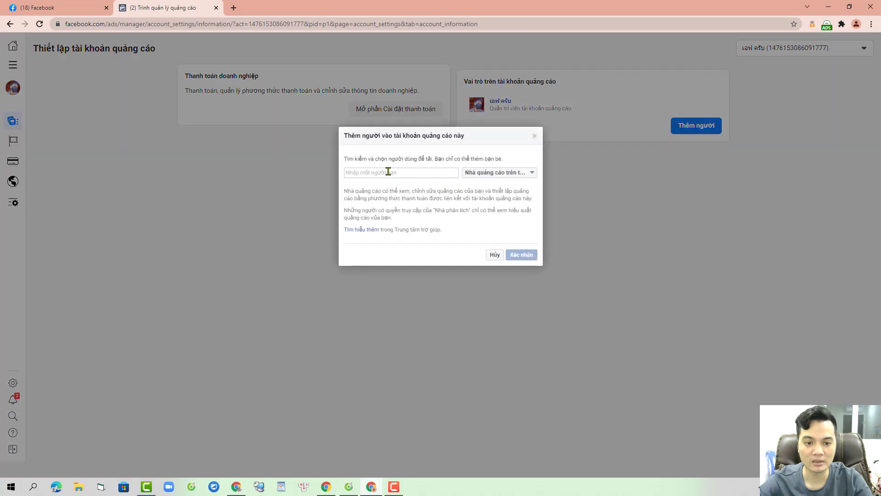
type("vu")
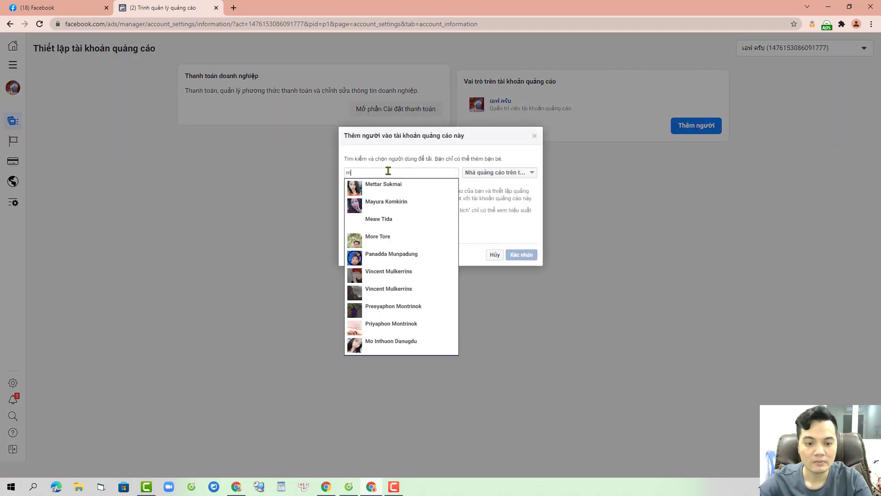
key("BackSpace")
key("BackSpace")
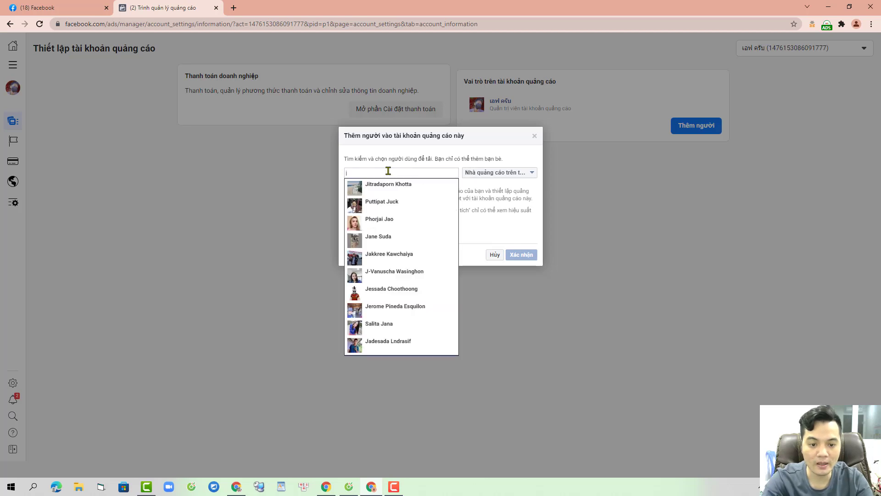
left_click(533, 137)
left_click(857, 23)
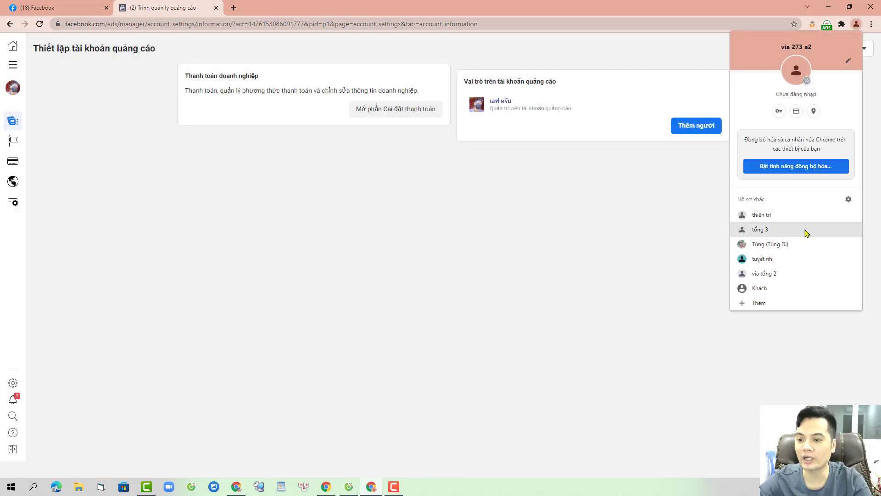
Step: Switch to another Chrome profile and open its Account Quality Facebook accounts page listing Mồi 4 and Mồi 3
left_click(799, 218)
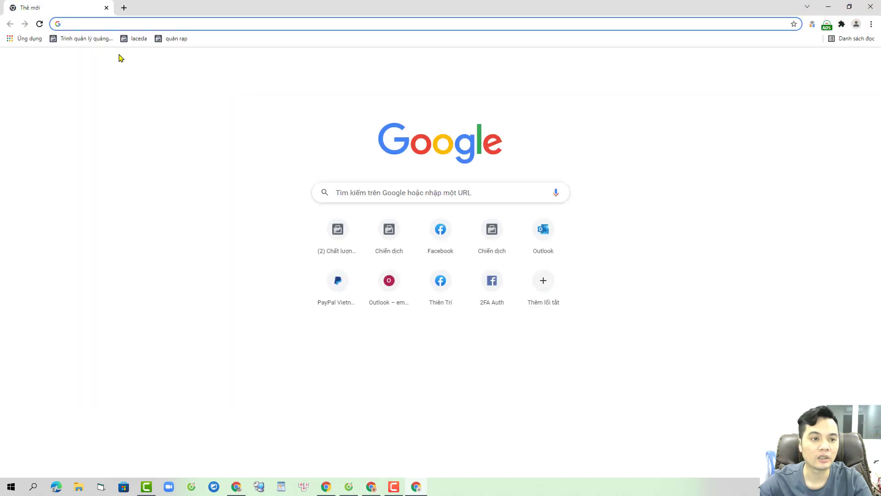
left_click(340, 224)
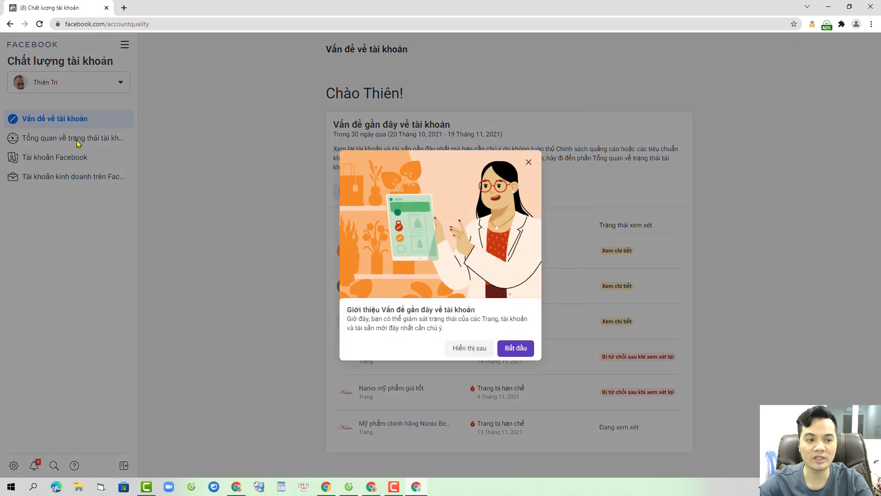
left_click(76, 140)
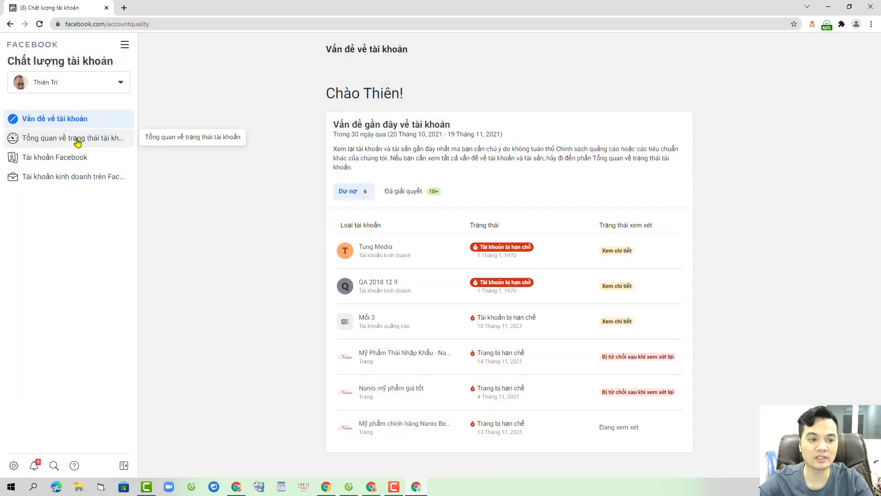
left_click(468, 120)
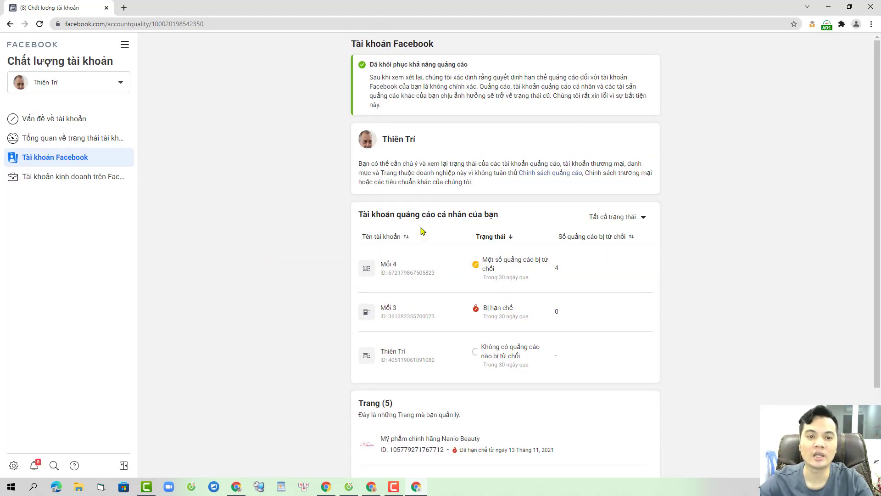
left_click(124, 8)
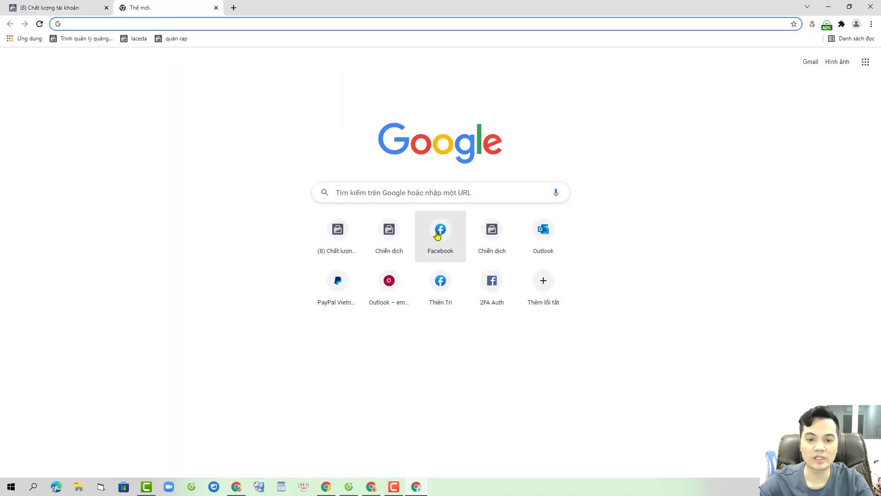
Step: Load Facebook in the new tab, and load fb.com in a new tab of the other window
left_click(437, 233)
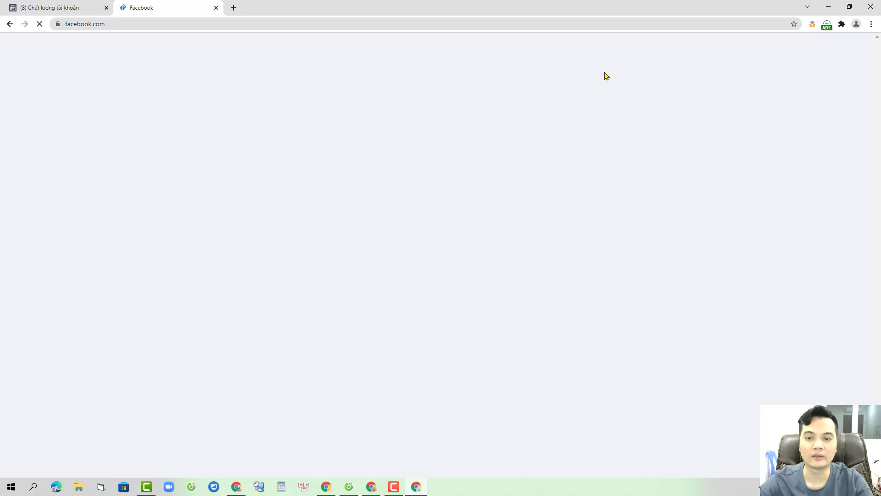
left_click(211, 24)
left_click(278, 59)
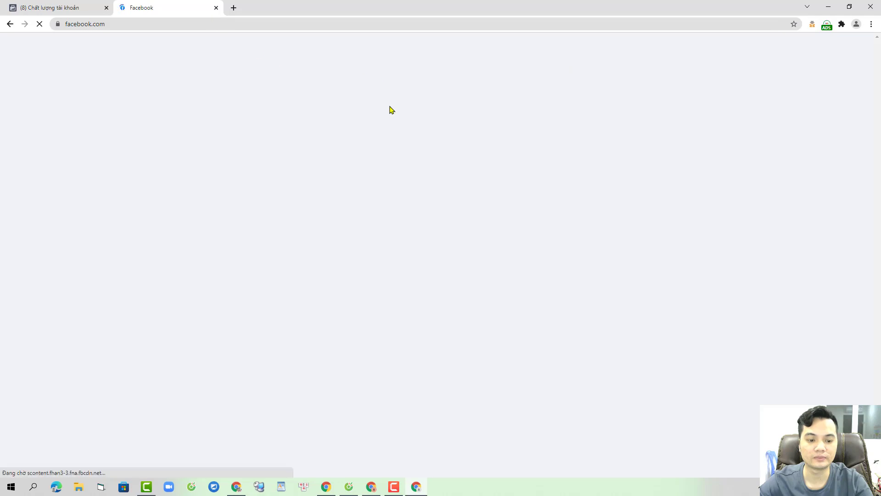
left_click(349, 488)
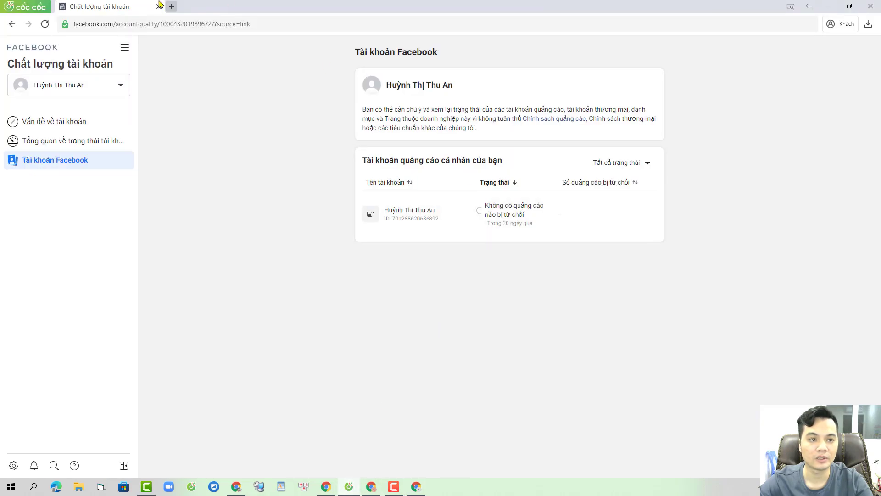
left_click(172, 6)
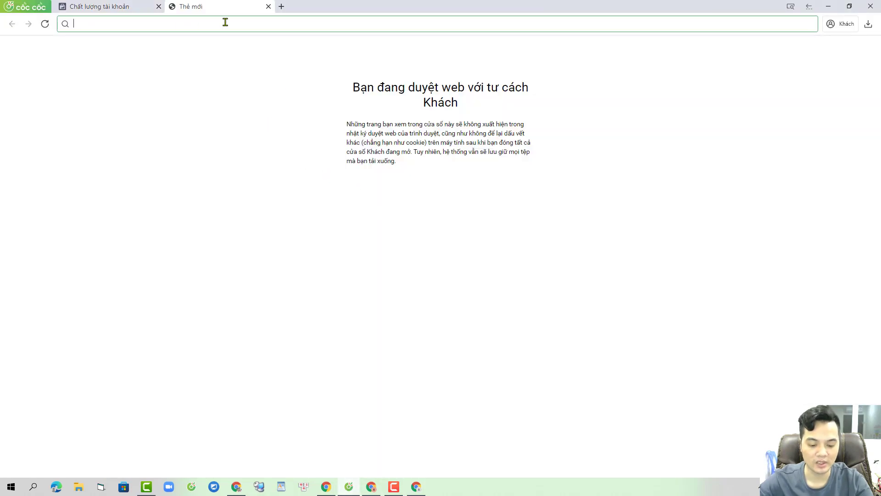
type("fb.com")
key("Return")
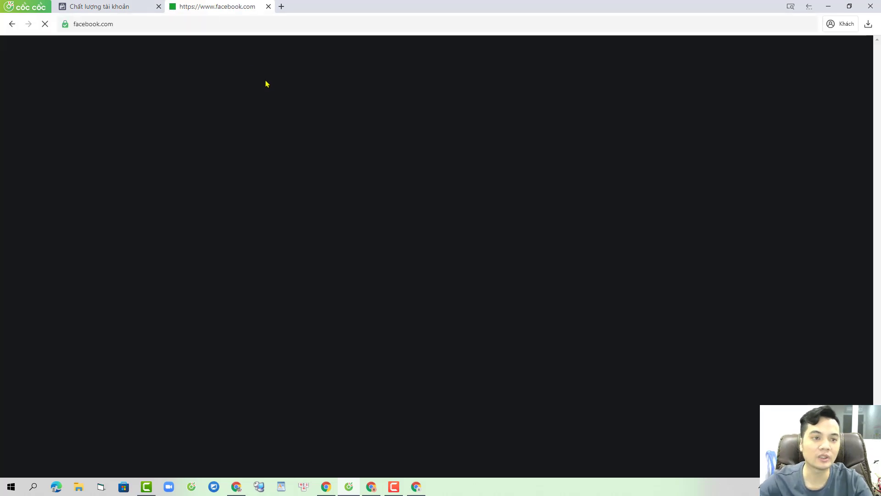
Step: Open the Facebook home feed in a new tab of the second account's Account Quality window
left_click(258, 26)
key("ctrl+c")
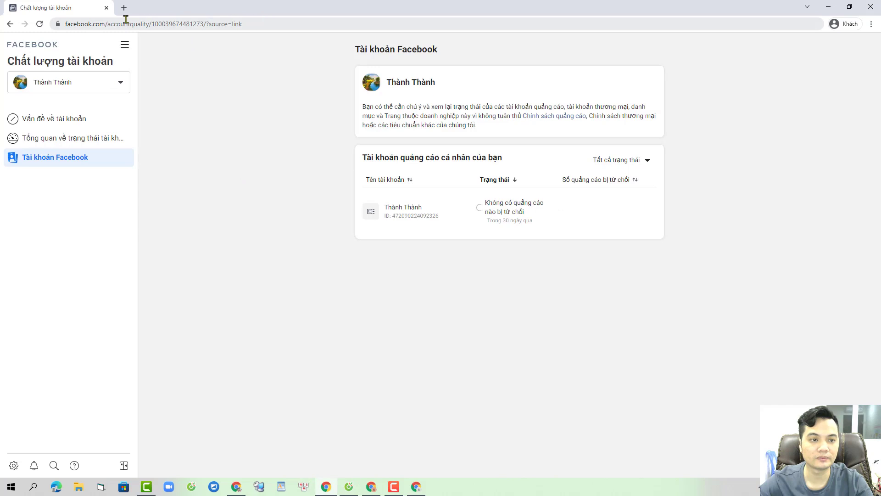
left_click(123, 7)
key("ctrl+v")
key("Return")
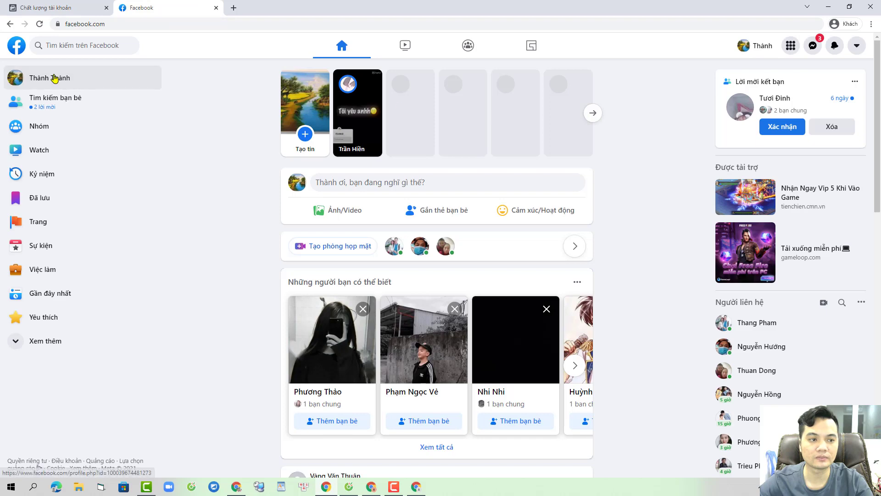
Step: Open the copied profile address in the Ads Manager window and send that profile a friend request
left_click_drag(55, 79, 233, 7)
left_click(373, 487)
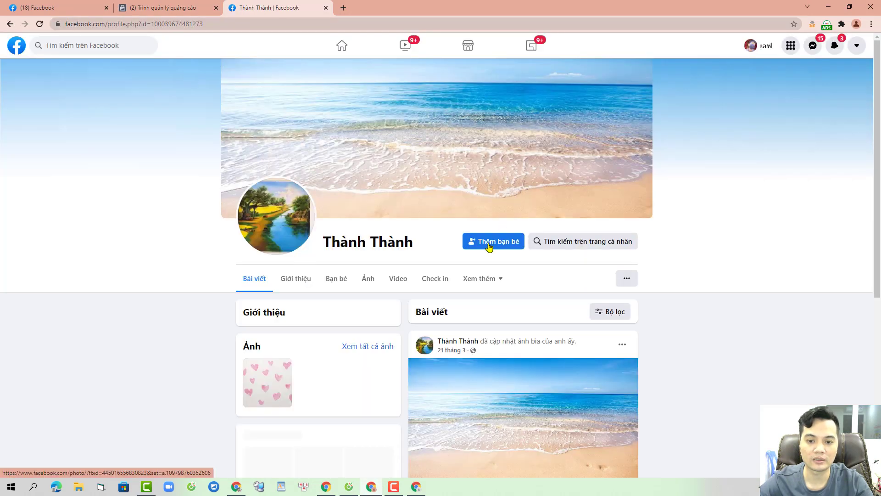
scroll(501, 229, "down", 2)
left_click(496, 138)
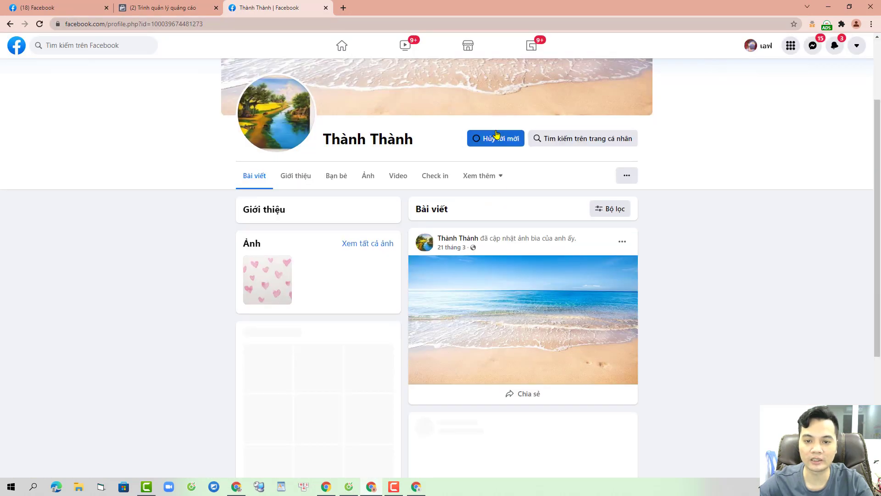
Step: Copy another account's profile address and send it a friend request from the other window
left_click(349, 487)
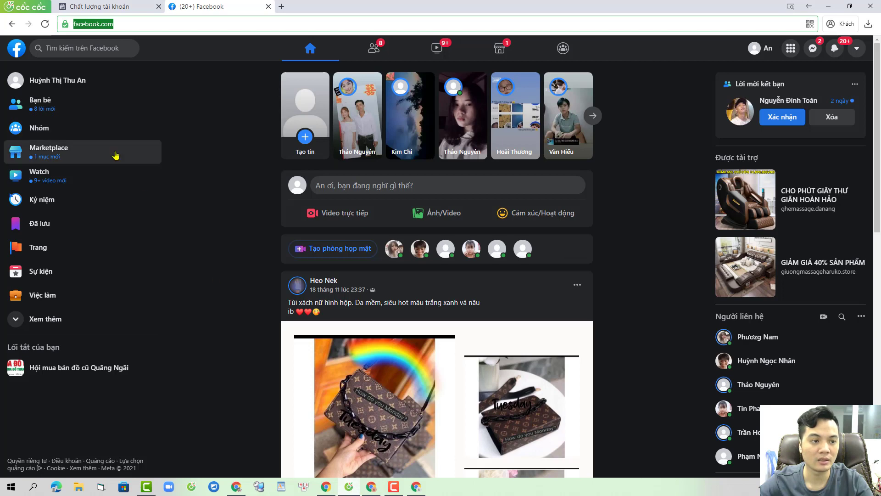
left_click(82, 81)
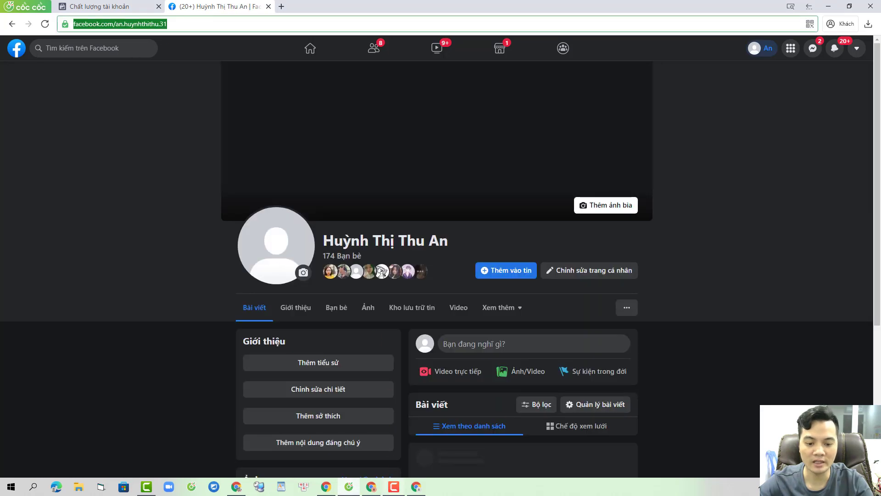
key("alt+Tab")
left_click(282, 23)
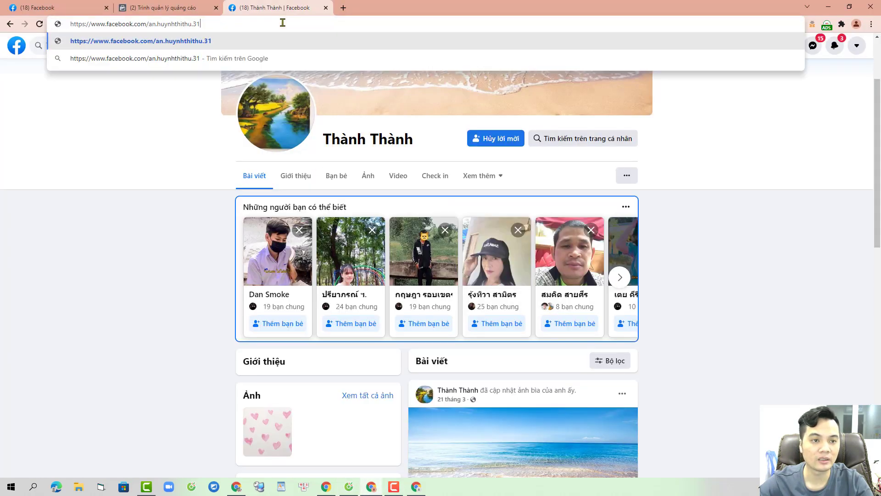
key("Return")
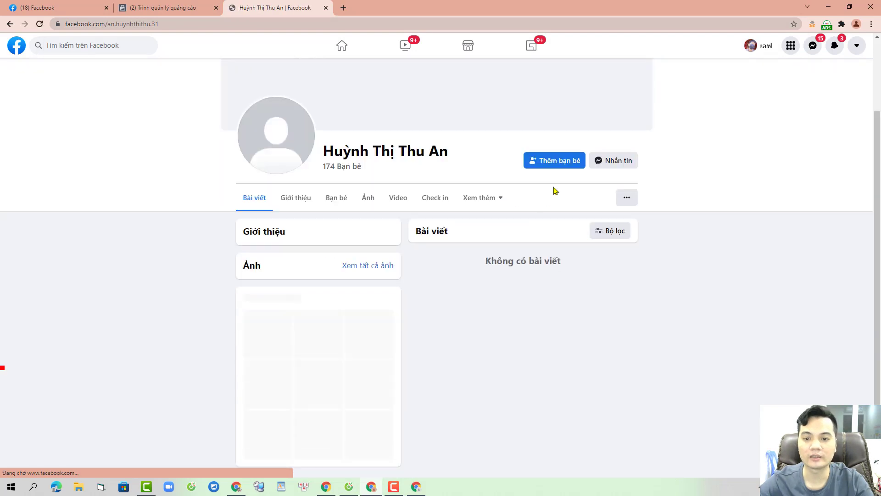
left_click(539, 160)
Step: Accept the incoming friend request in the other account's window
key("alt+Tab")
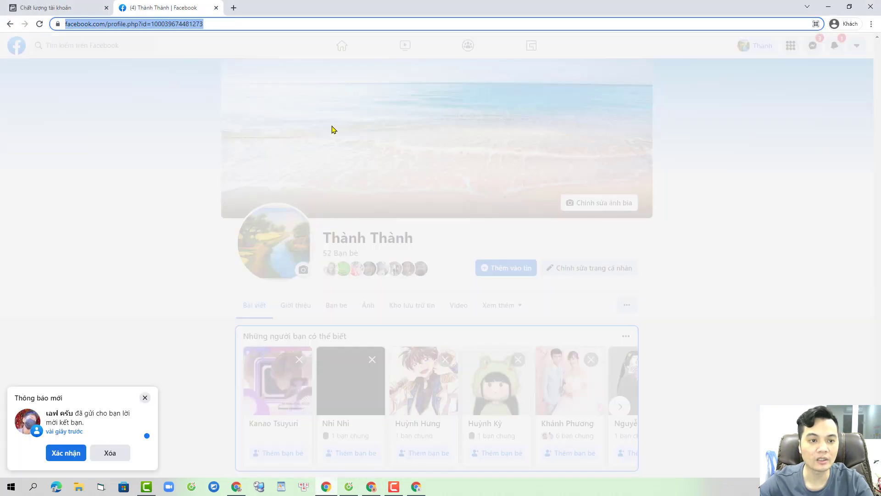
key("alt+Tab")
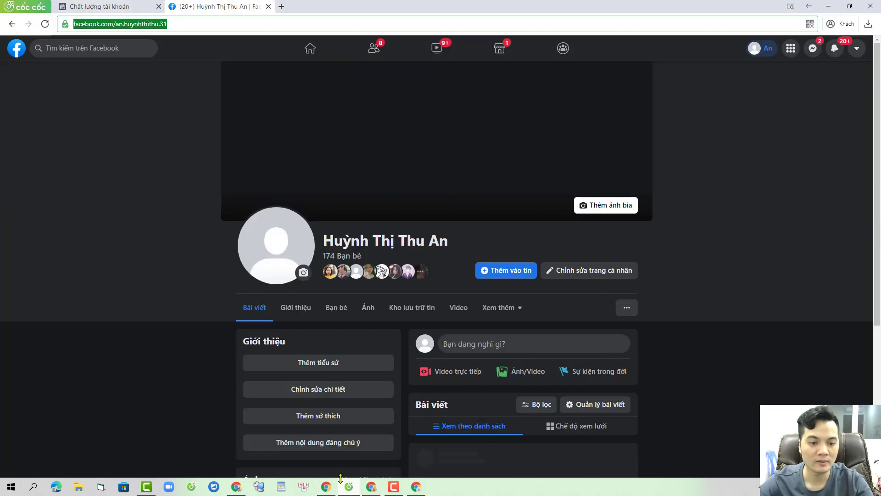
left_click(66, 452)
Step: Copy the third account's profile address and send it a friend request
key("alt+Tab")
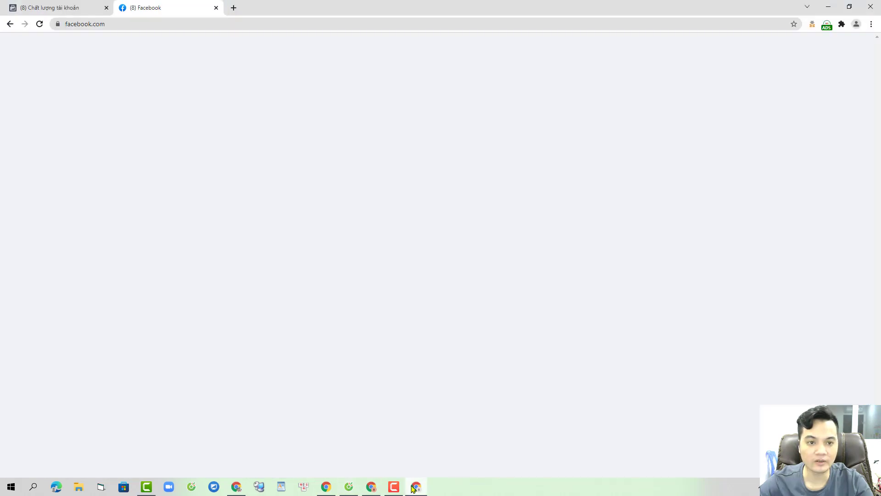
left_click(46, 78)
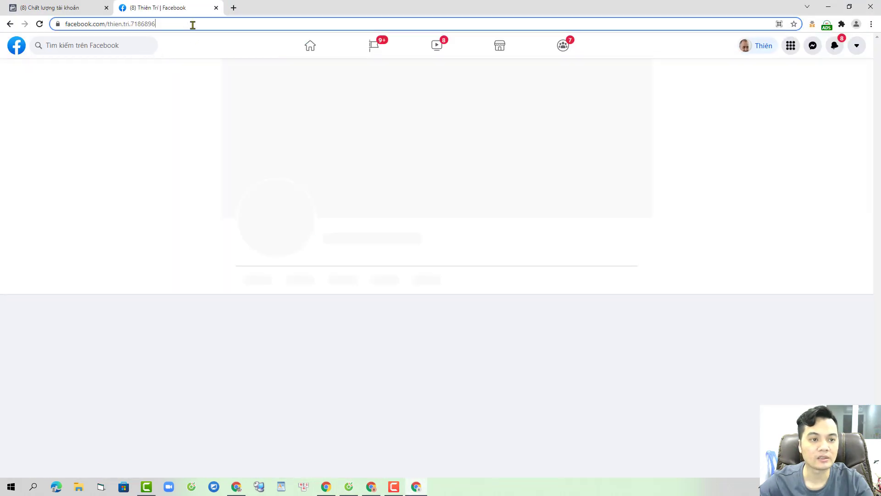
left_click(191, 23)
key("ctrl+c")
key("alt+Tab")
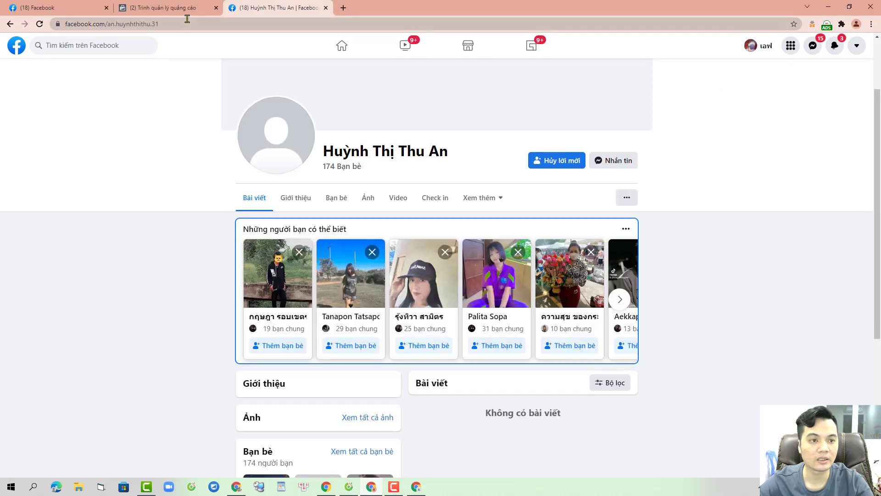
left_click(206, 22)
key("ctrl+v")
key("Return")
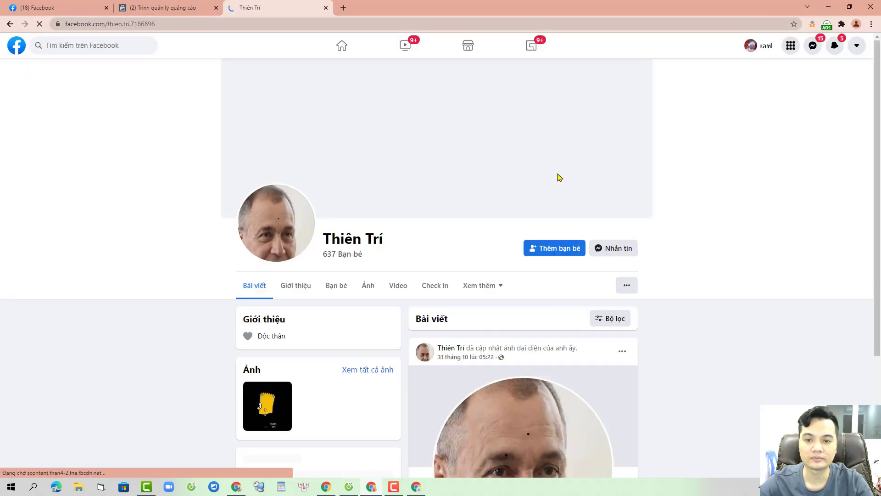
scroll(551, 216, "down", 2)
left_click(563, 145)
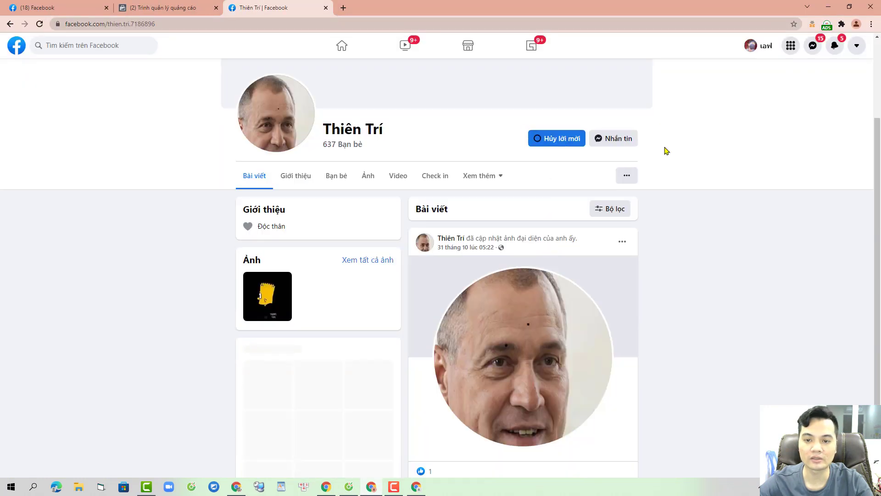
Step: In the third account, reload the feed and accept the pending friend request on the Friends page
left_click(416, 487)
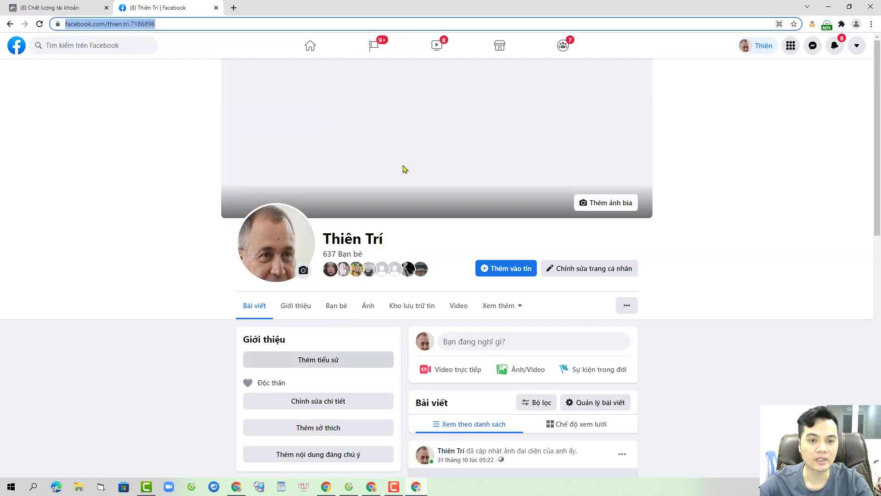
left_click(324, 51)
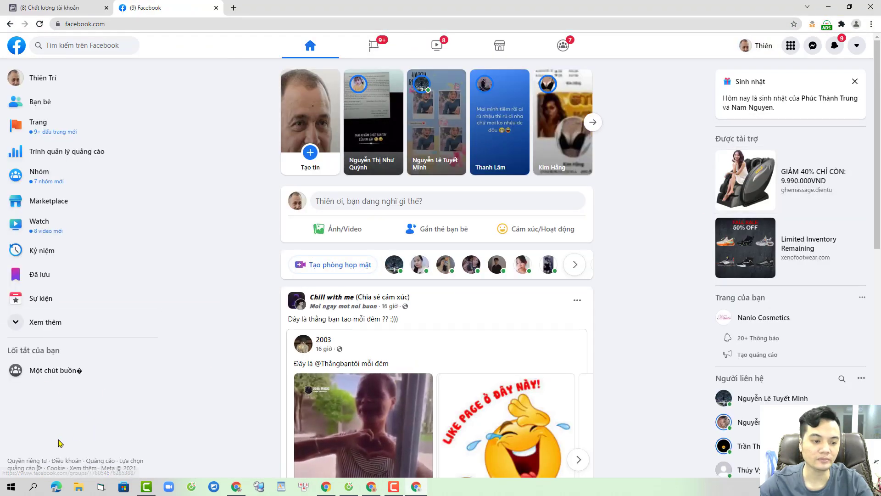
left_click(836, 45)
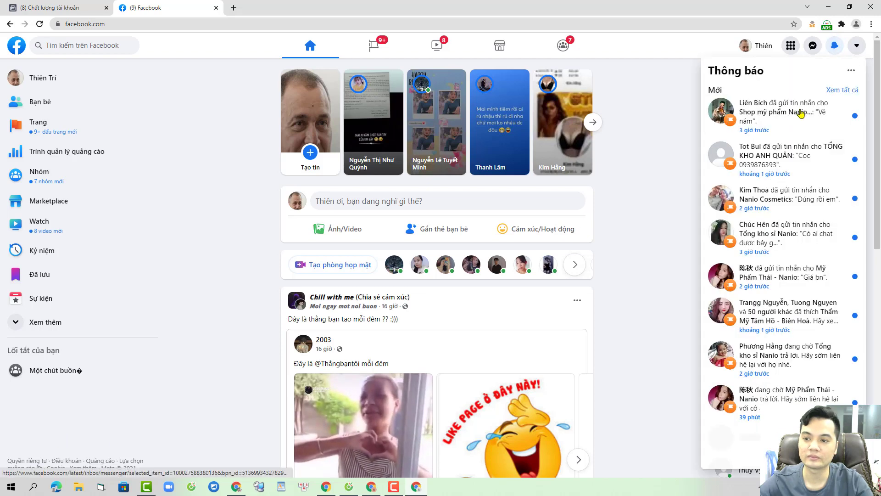
left_click(633, 234)
key("F5")
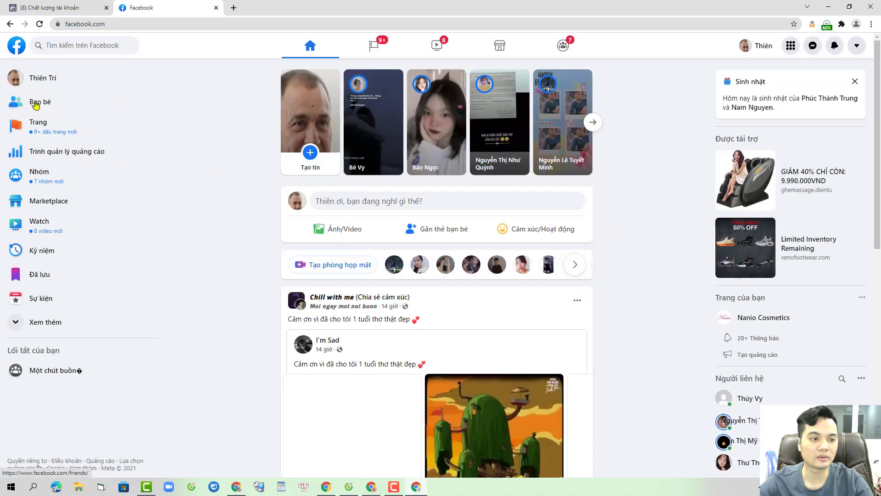
left_click(92, 102)
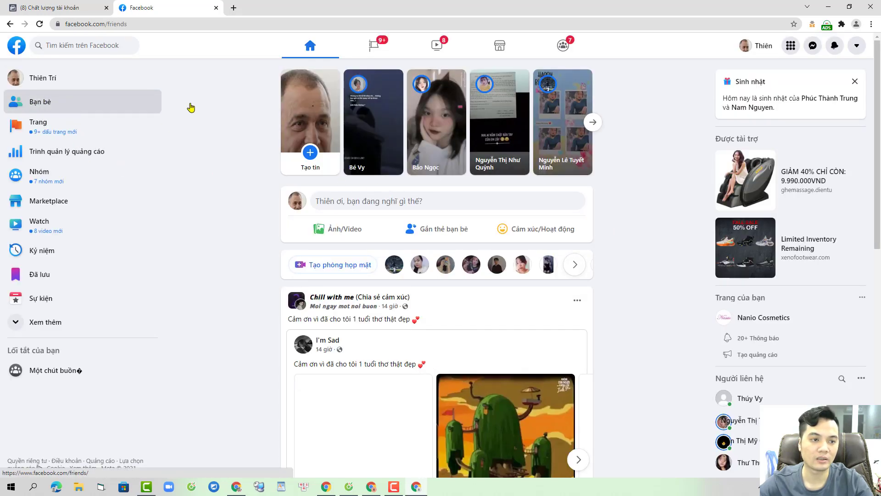
left_click(248, 226)
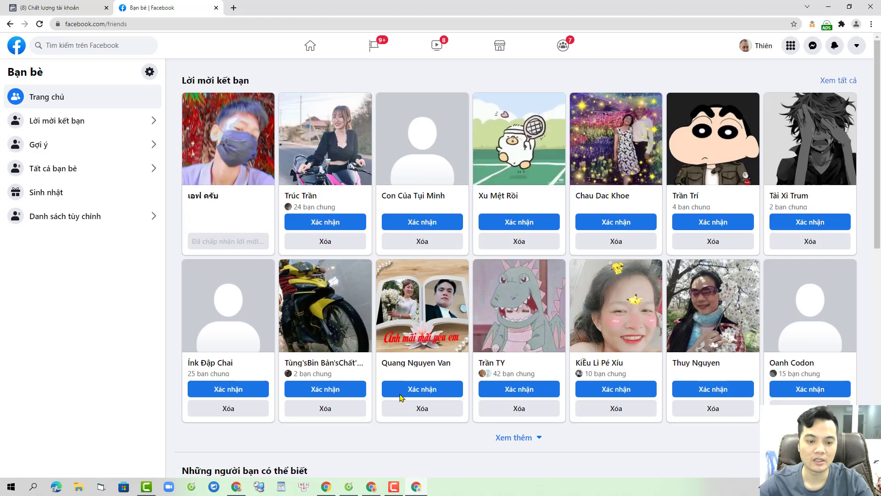
Step: Return to the Ads Manager window and close its extra profile tab
left_click(378, 491)
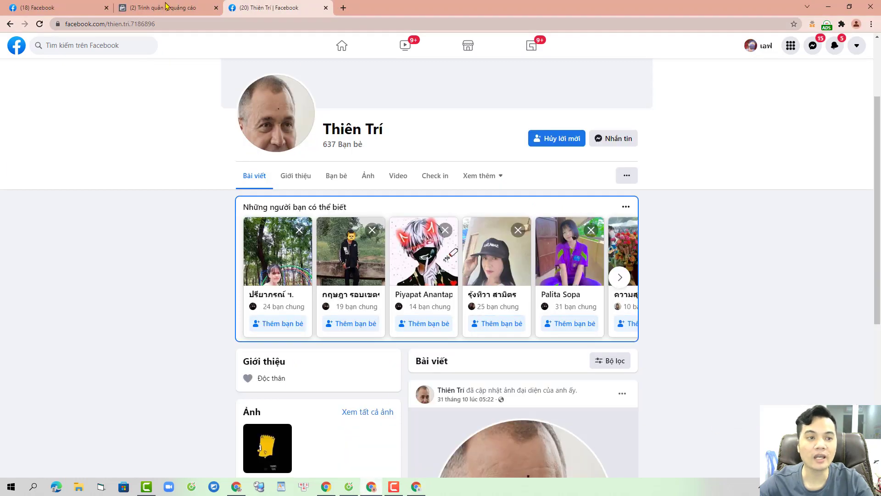
left_click(167, 5)
left_click(329, 12)
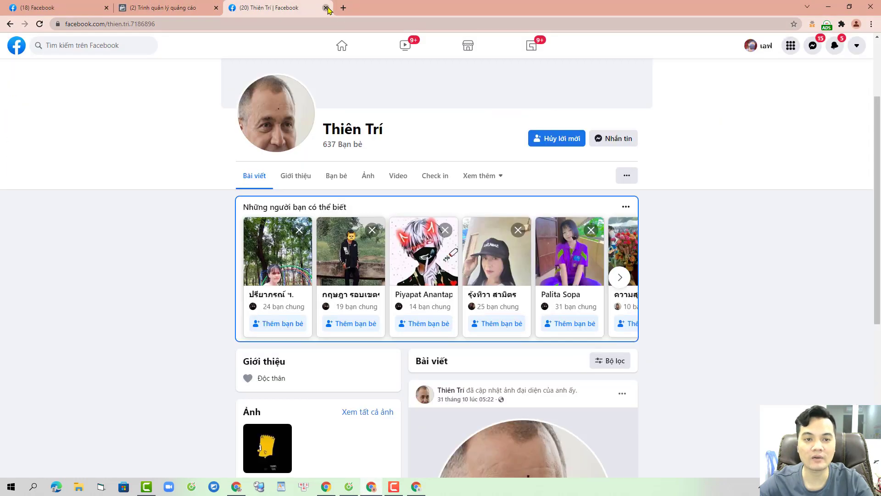
left_click(326, 8)
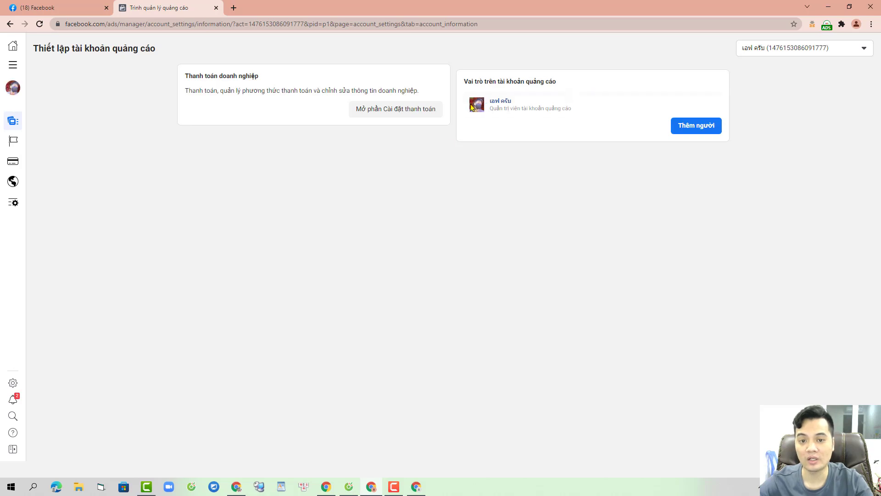
Step: Try adding a searched friend as ad account admin, then dismiss the cannot-add-admin error
left_click(703, 130)
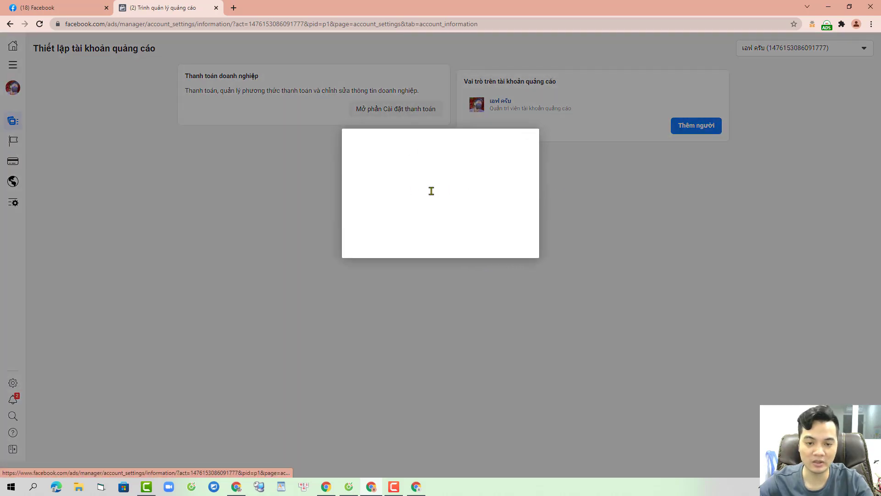
type("thien")
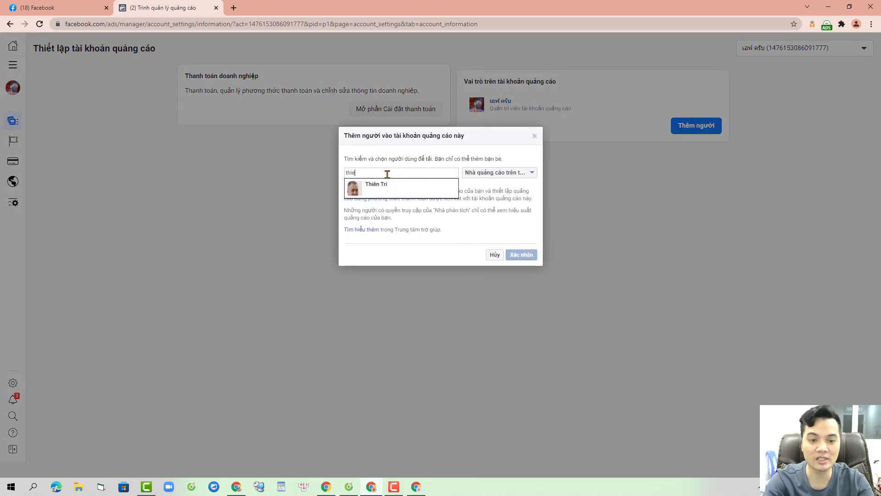
left_click(380, 192)
left_click(480, 174)
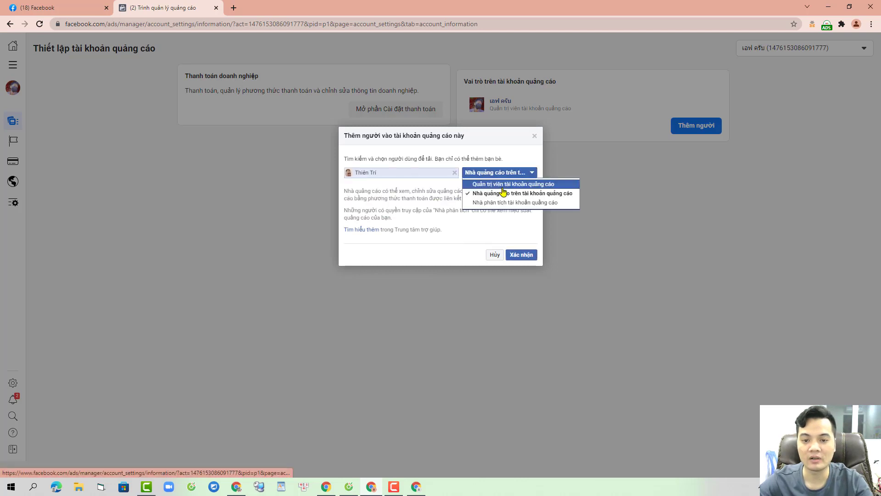
left_click(486, 183)
left_click(522, 255)
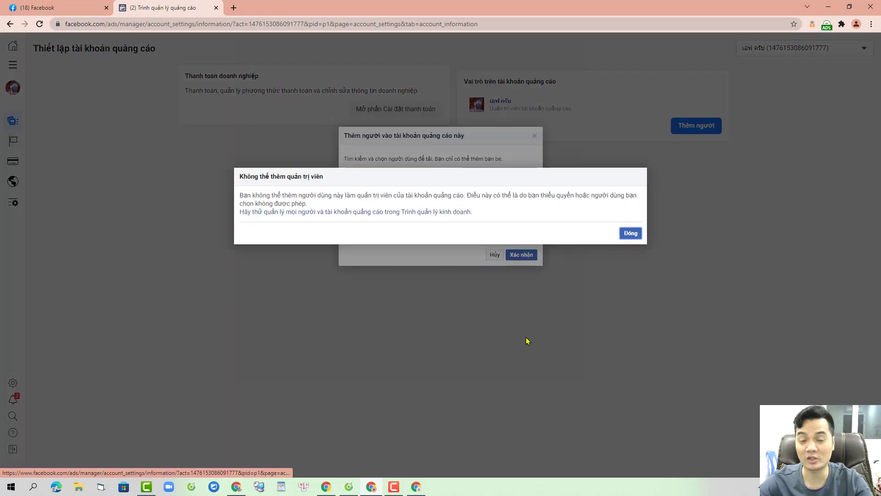
left_click(631, 233)
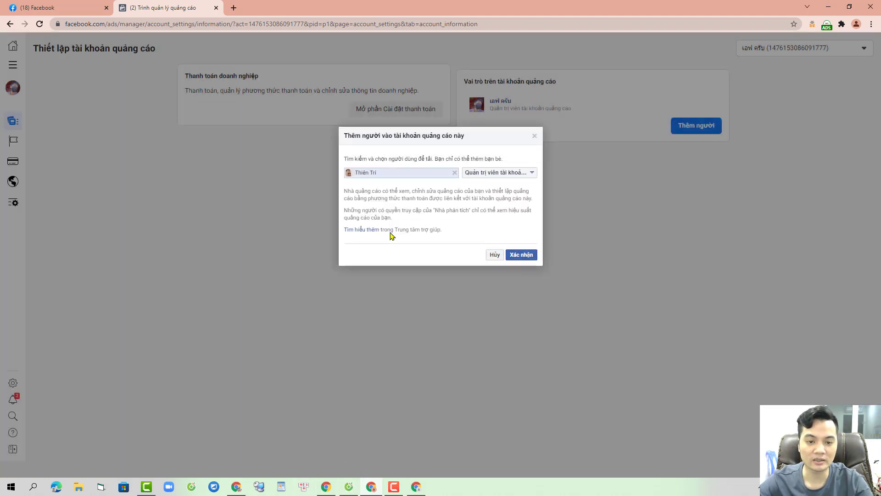
Step: Replace them with a different friend and add that friend as ad account admin
left_click(326, 487)
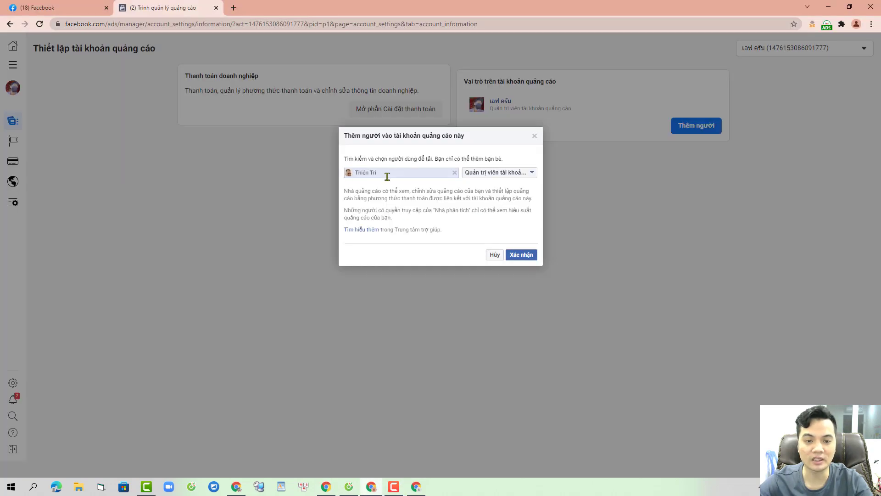
triple_click(388, 173)
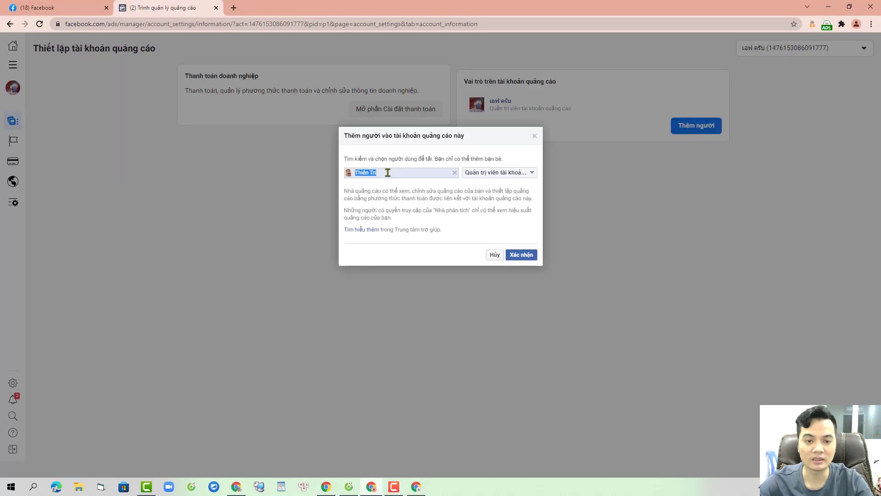
type("thành t")
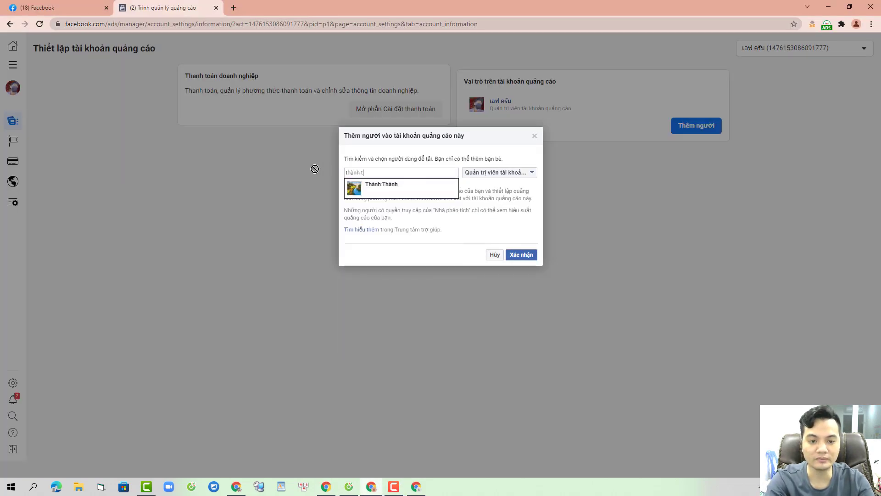
left_click(381, 188)
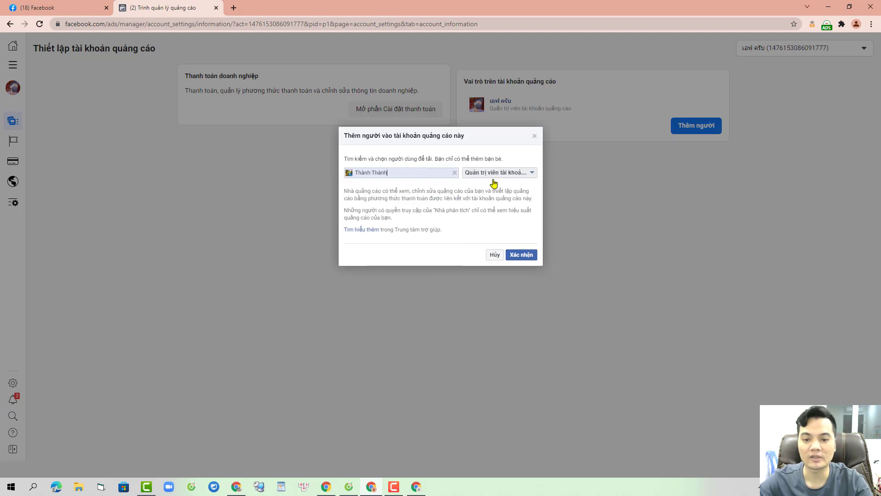
left_click(522, 255)
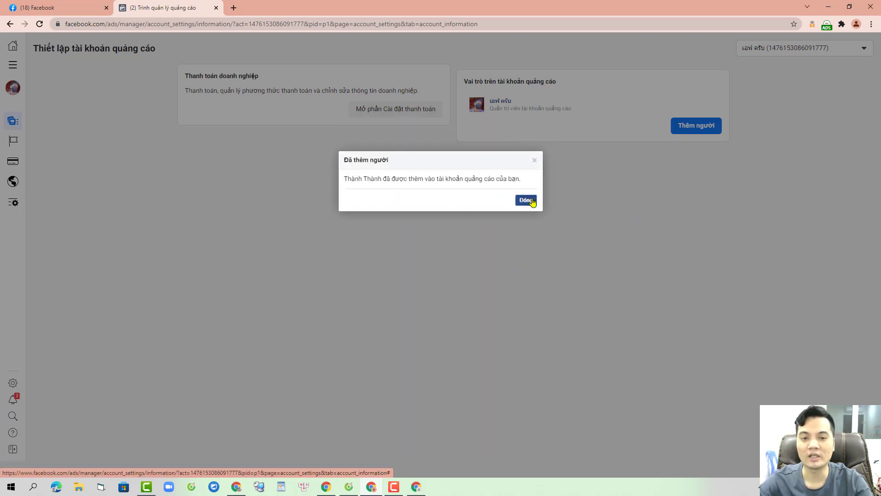
left_click(529, 202)
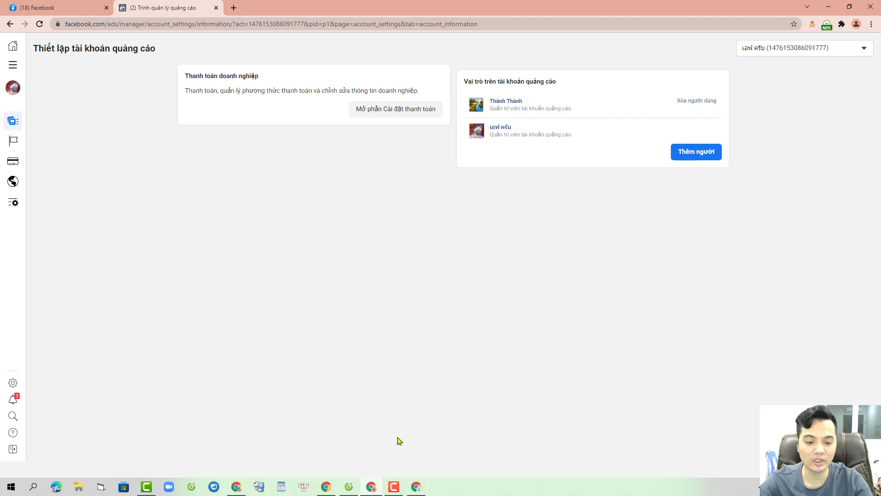
left_click(348, 491)
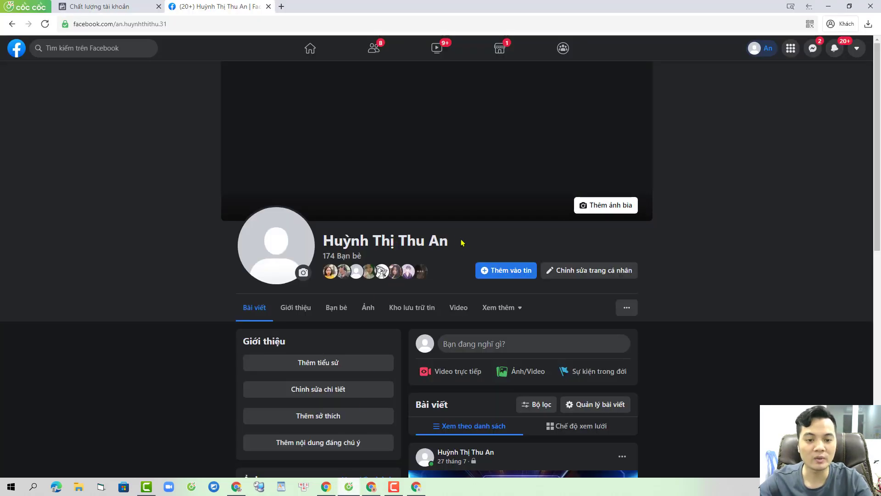
Step: Copy another friend's name from their profile and add them as a third ad account admin
left_click_drag(463, 243, 320, 240)
key("ctrl+c")
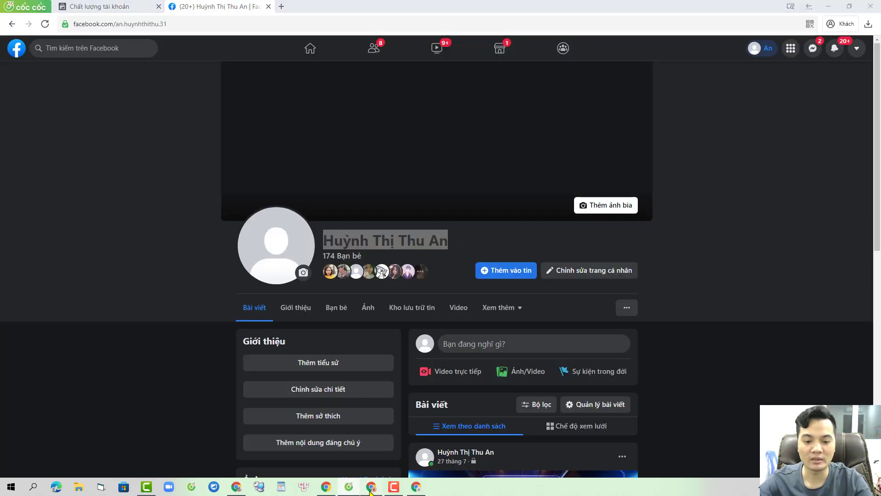
left_click(371, 488)
left_click(696, 151)
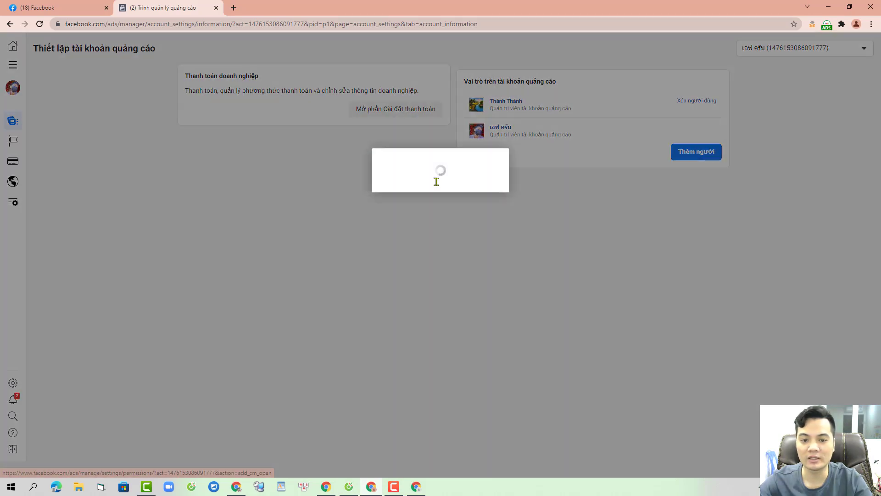
left_click(406, 173)
key("ctrl+v")
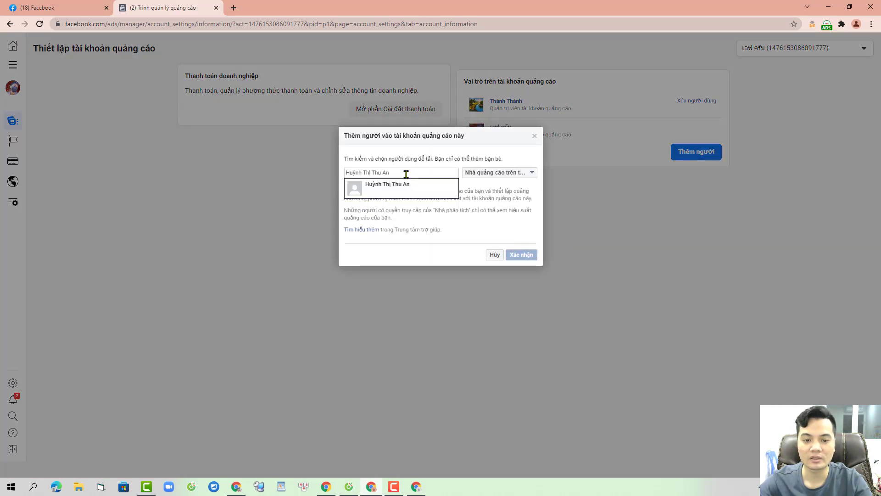
left_click(404, 186)
left_click(498, 173)
left_click(500, 183)
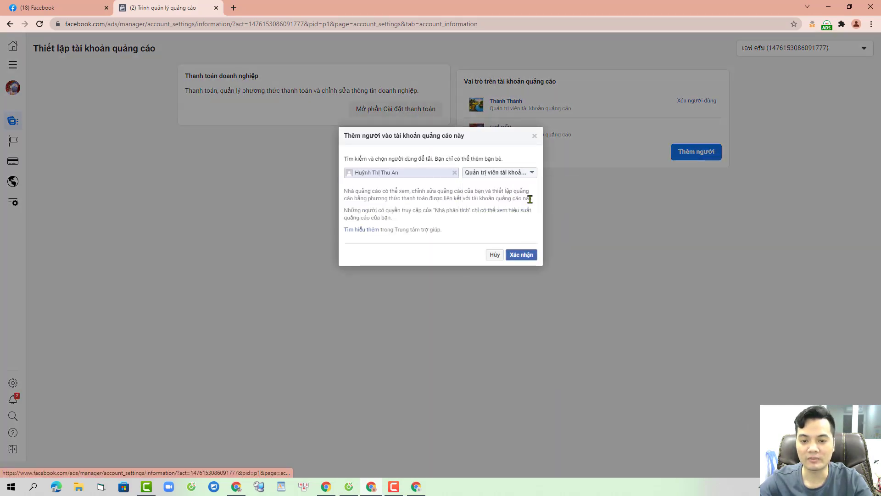
left_click(531, 256)
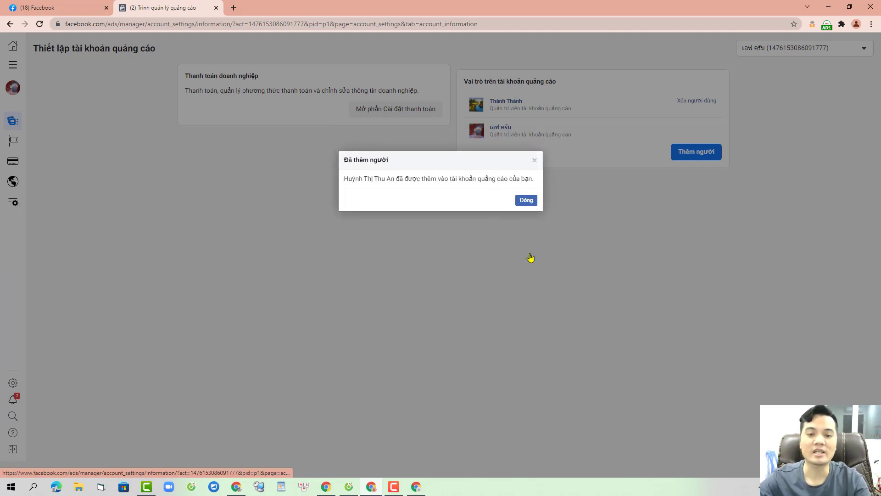
left_click(527, 200)
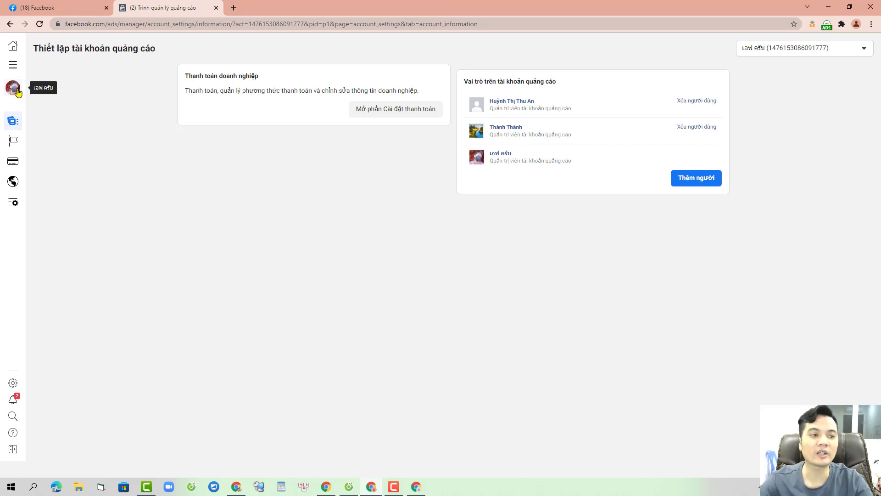
Step: Open Trình quản lý quảng cáo from All tools and dismiss its account and attribution notices
left_click(12, 65)
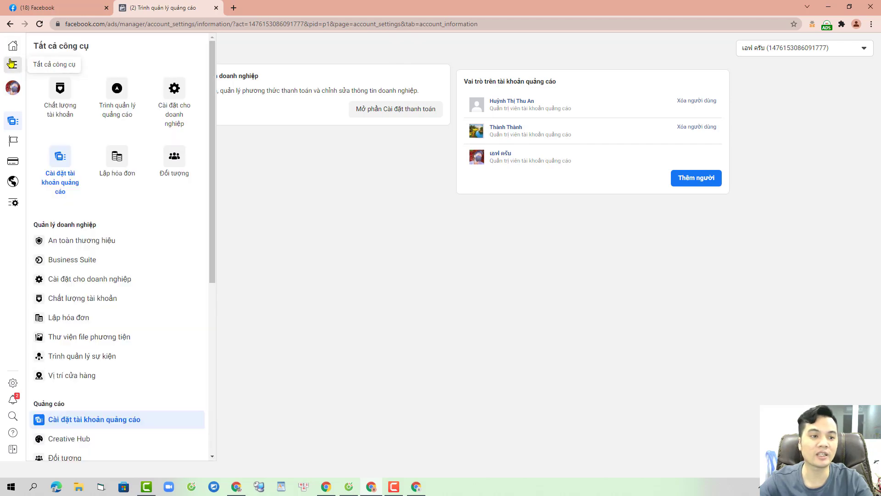
left_click(117, 89)
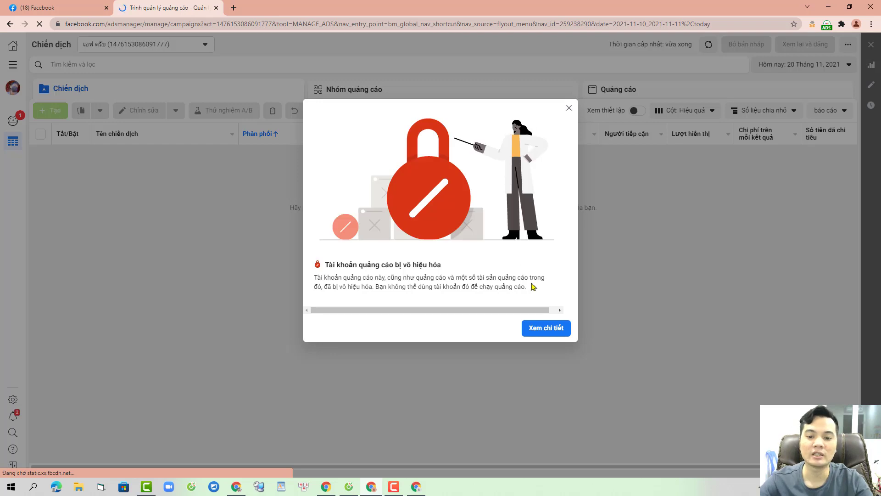
left_click(570, 108)
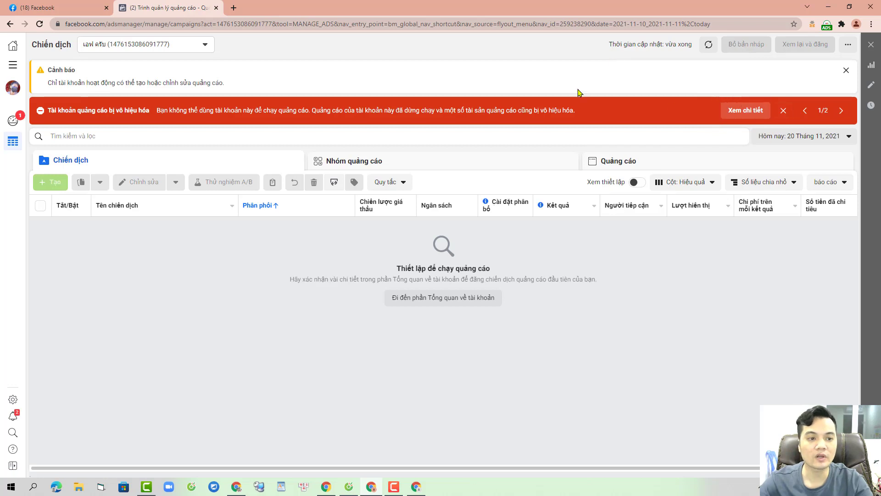
left_click(842, 111)
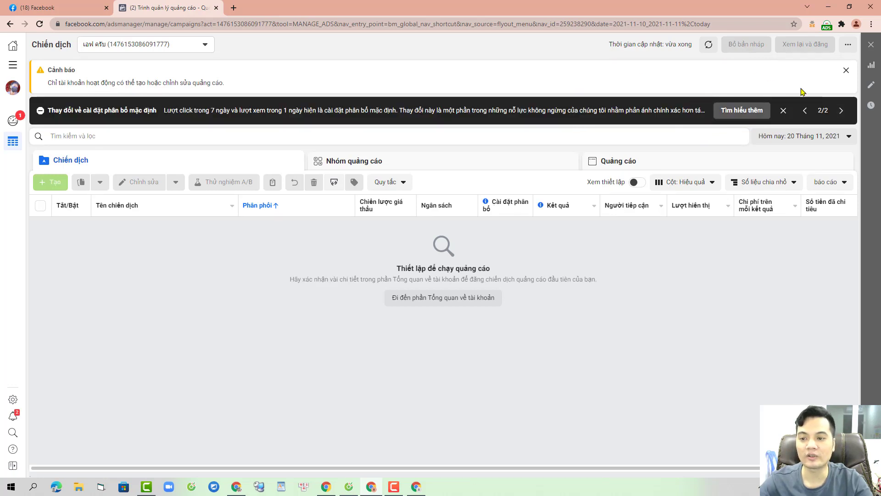
left_click(784, 110)
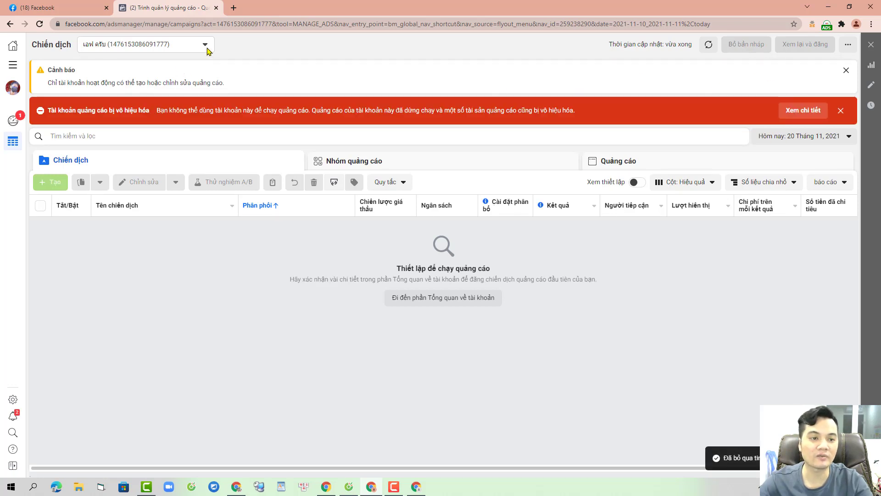
Step: Switch to a different ad account and close its disabled-for-security notice
left_click(205, 44)
left_click(169, 110)
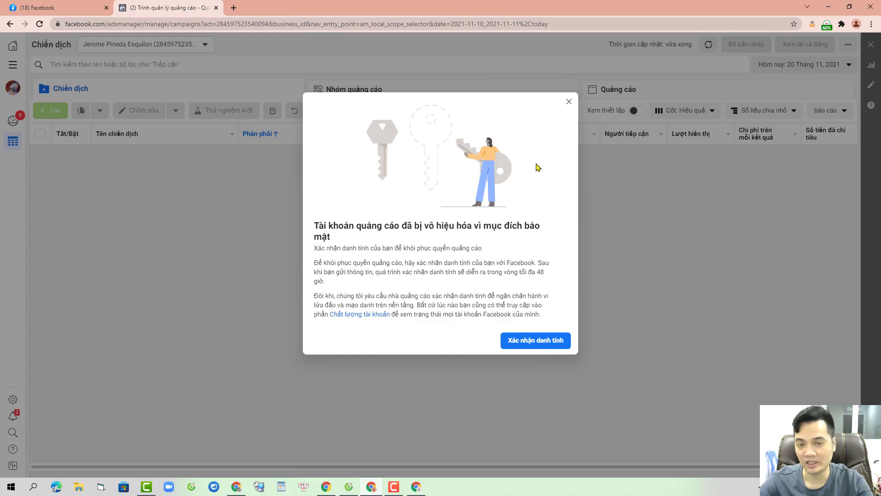
left_click(569, 102)
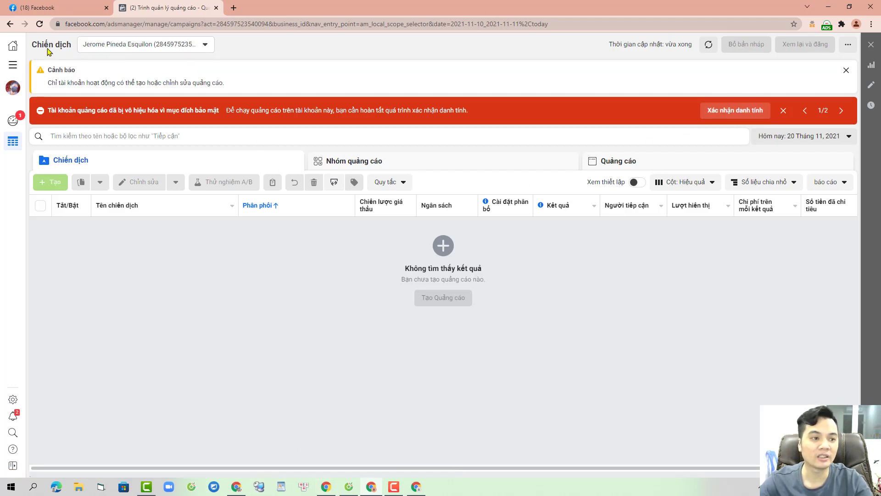
left_click(13, 69)
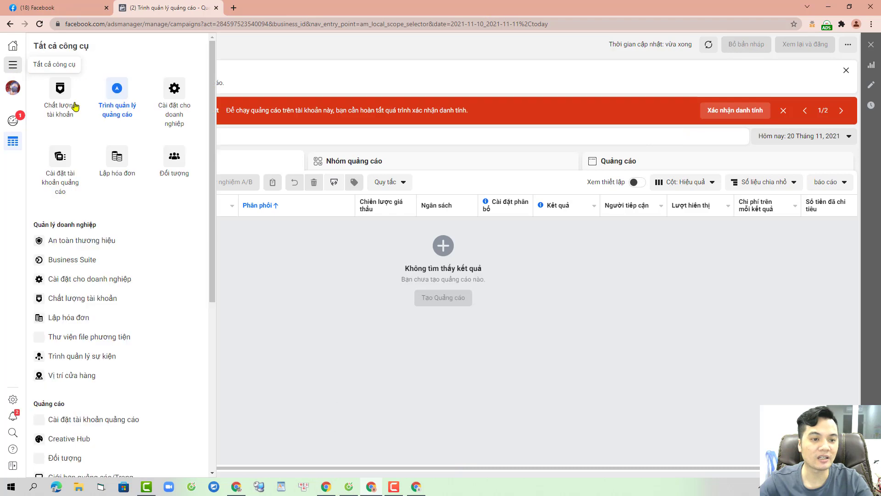
Step: Add the first friend to this ad account as Quản trị viên tài khoản quảng cáo
left_click(60, 165)
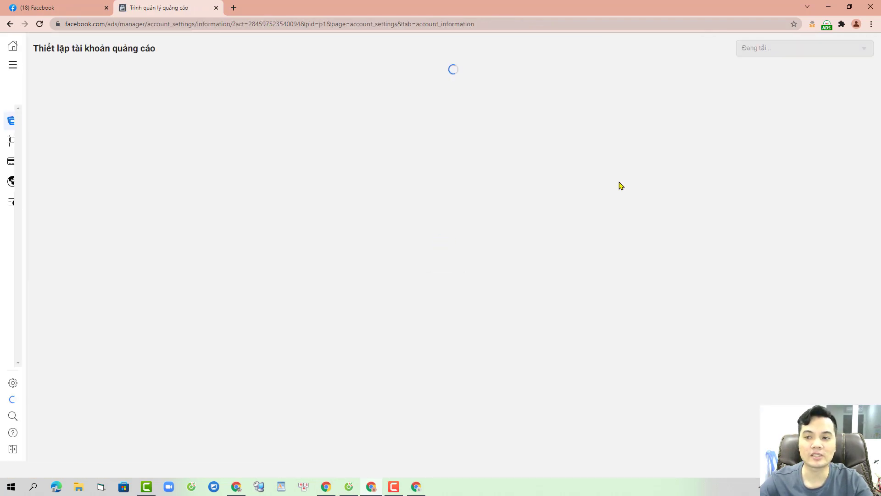
left_click(811, 48)
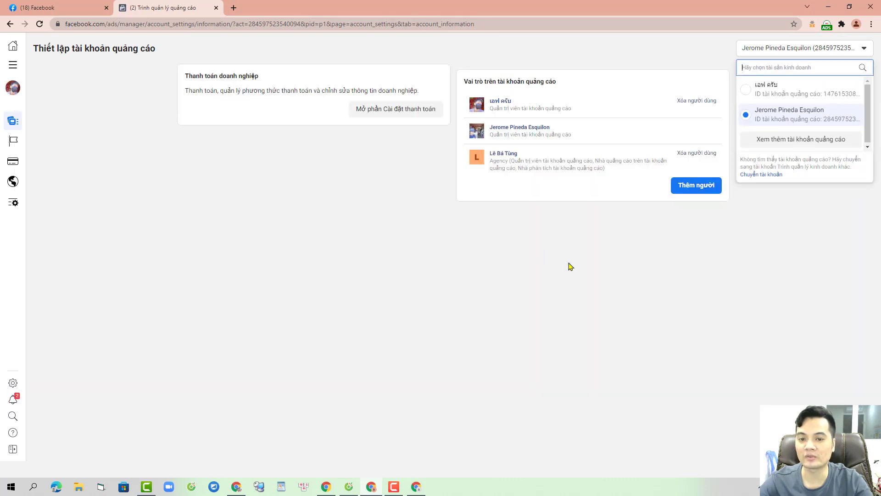
left_click(586, 60)
left_click(697, 186)
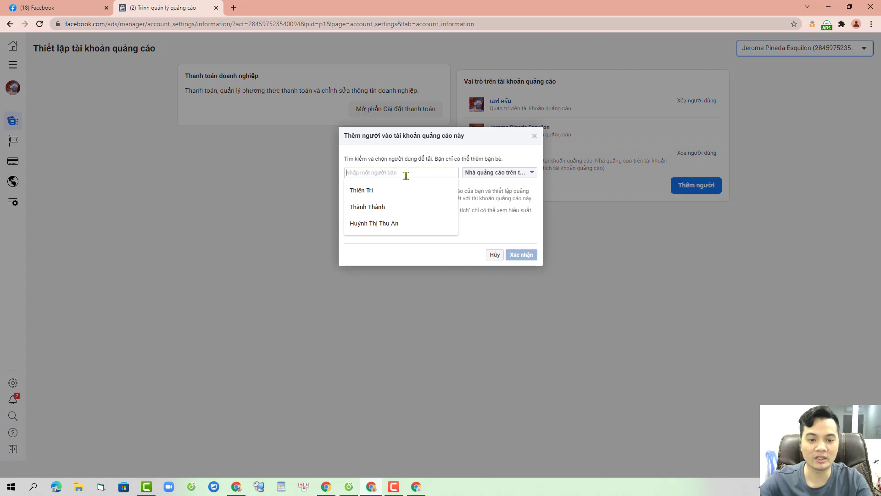
left_click(393, 208)
left_click(423, 191)
left_click(496, 173)
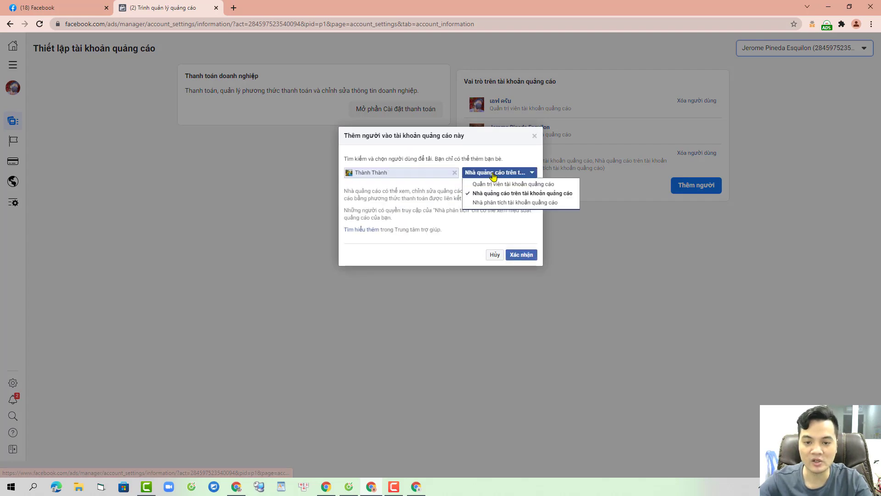
left_click(507, 184)
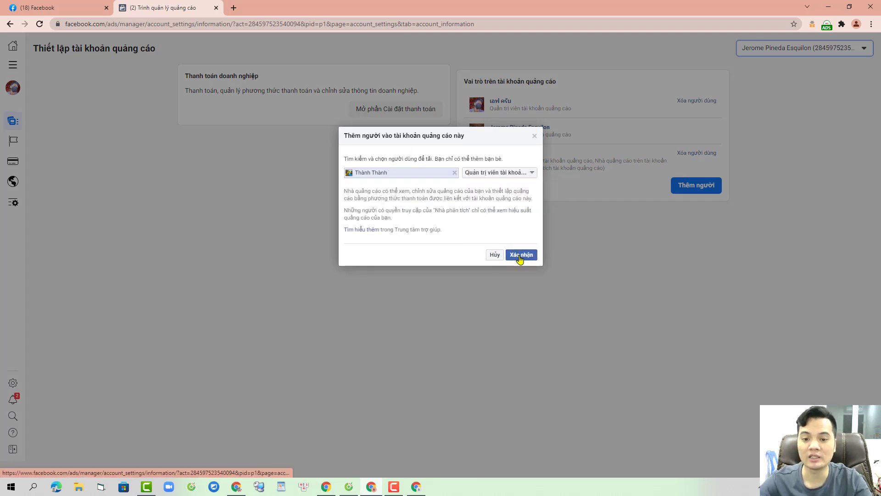
left_click(520, 257)
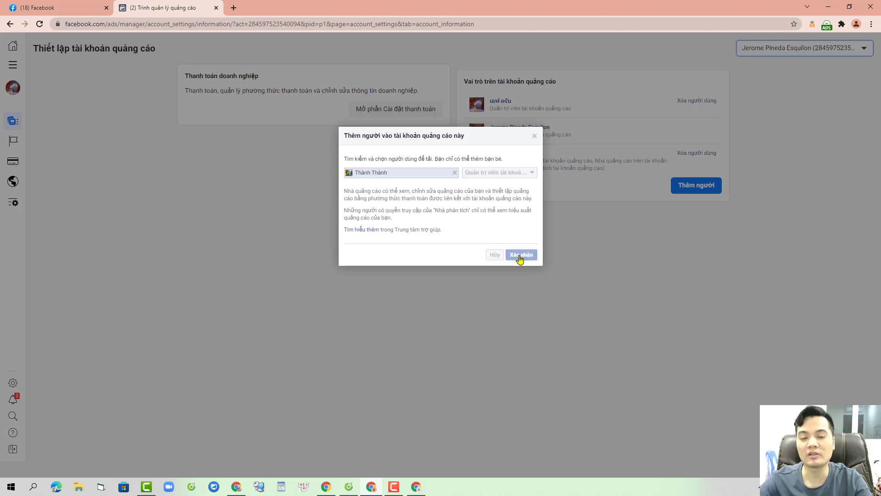
left_click(527, 200)
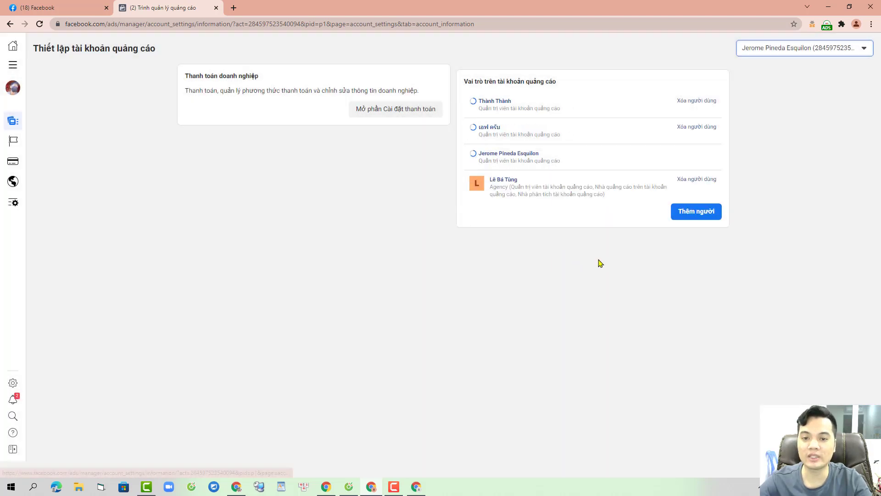
Step: Add the second friend as Quản trị viên tài khoản quảng cáo as well
left_click(693, 218)
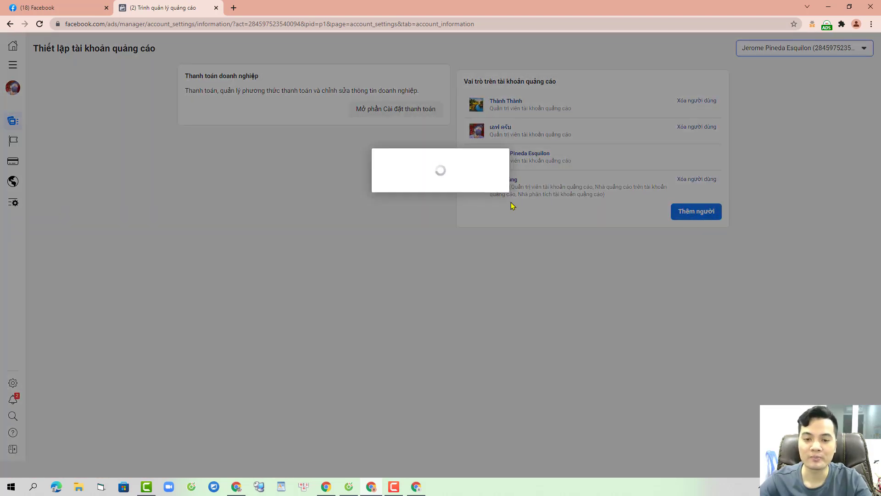
left_click(391, 221)
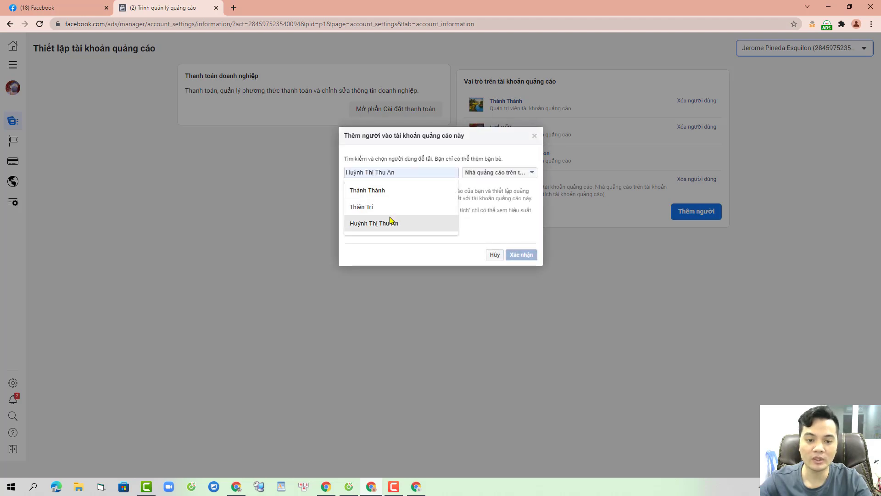
left_click(486, 173)
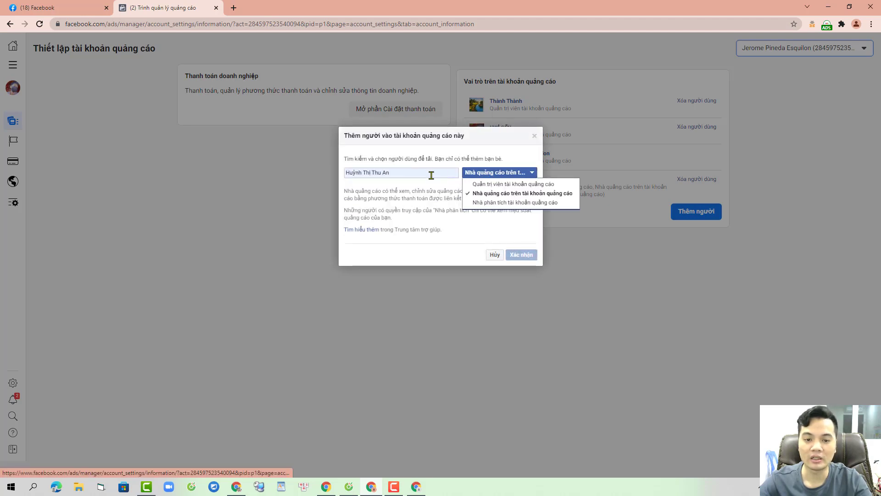
left_click(491, 186)
left_click(406, 172)
left_click(398, 188)
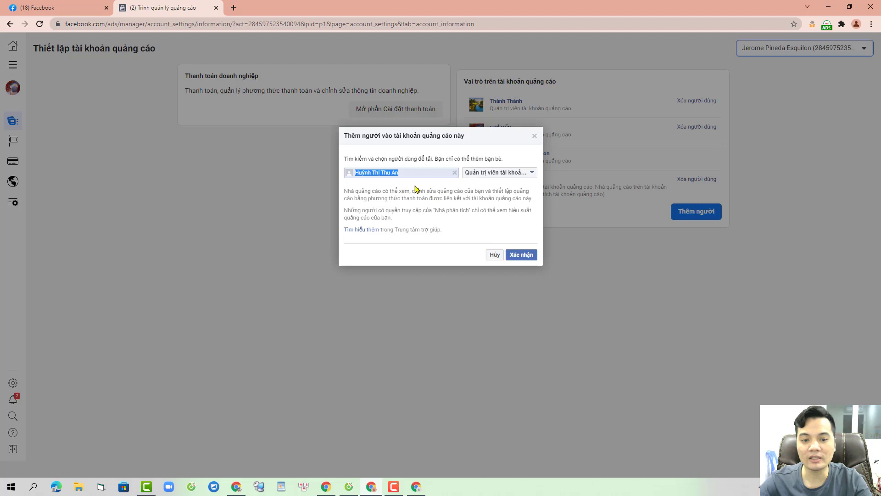
left_click(531, 256)
left_click(522, 329)
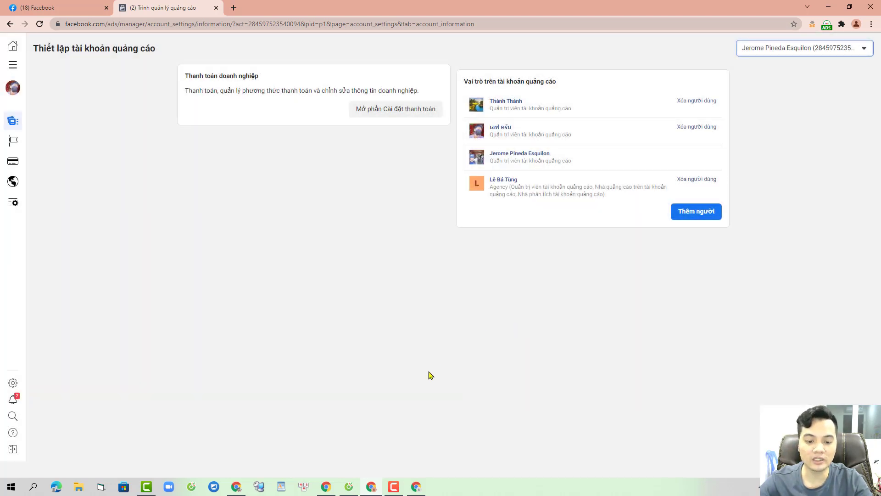
left_click(348, 490)
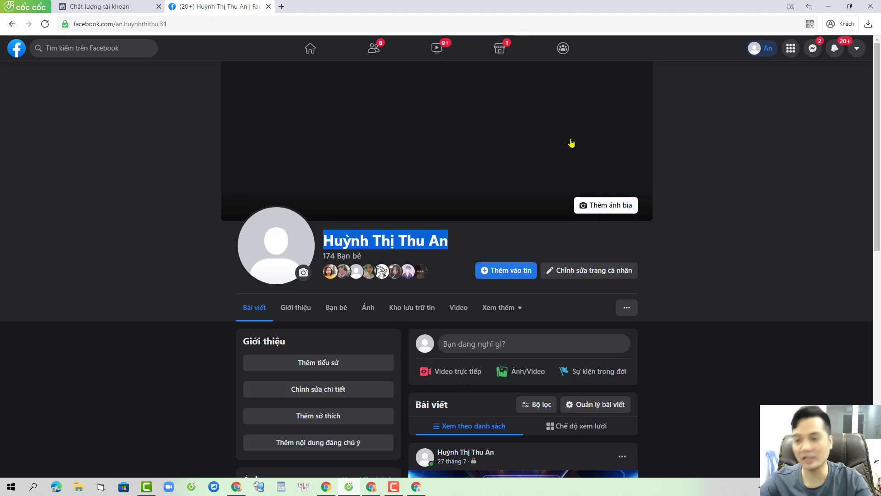
Step: Reload the friend's Chất lượng tài khoản page to show all three ad accounts
left_click(124, 4)
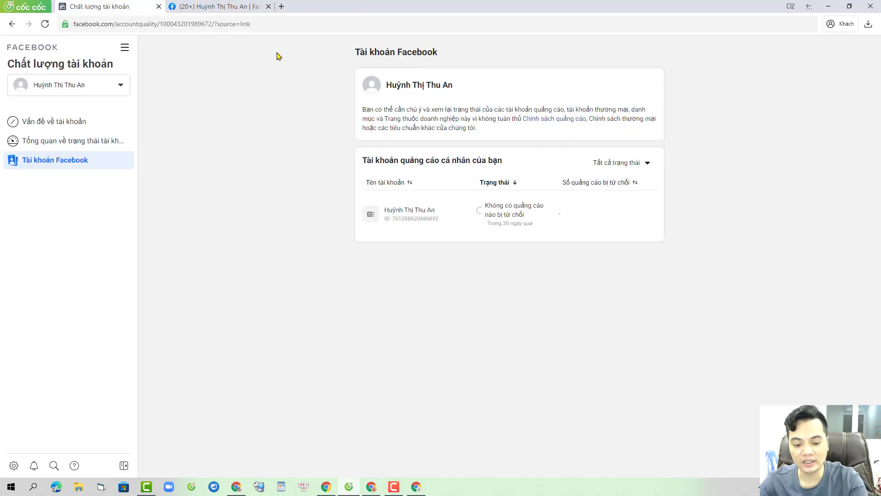
key("F5")
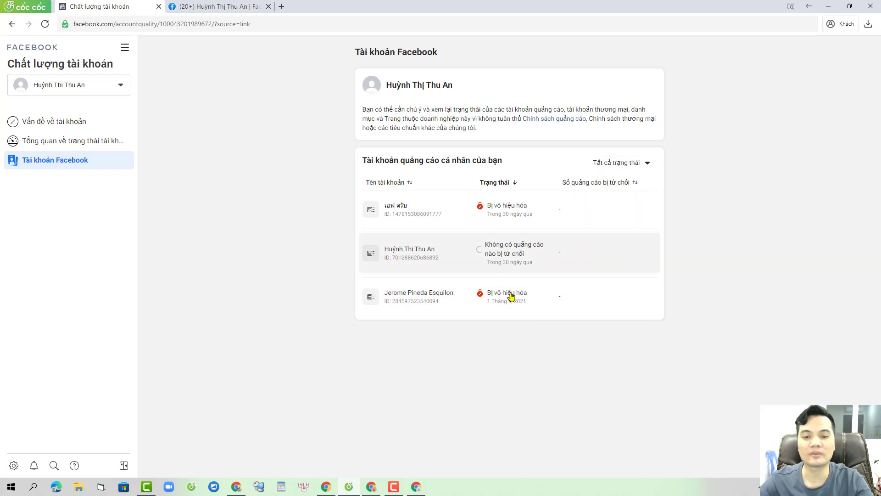
Step: Switch Ads Manager to the other disabled ad account and open its settings
left_click(373, 485)
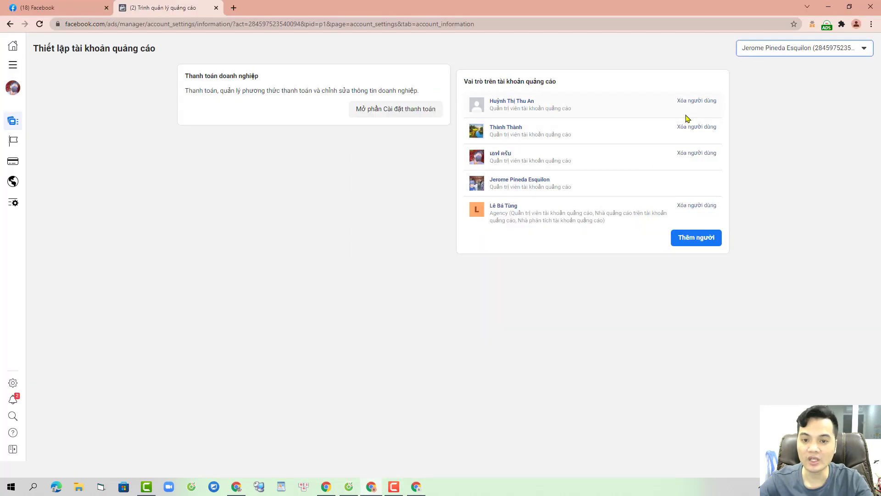
left_click(799, 51)
left_click(802, 98)
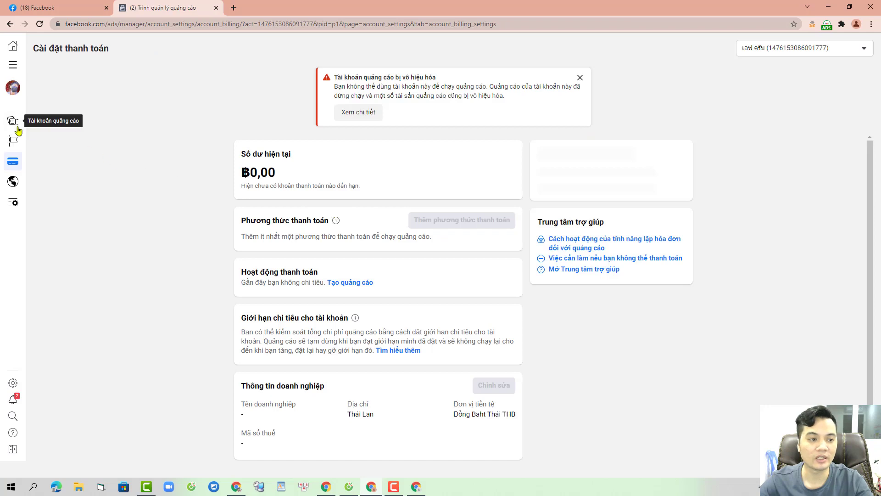
left_click(18, 131)
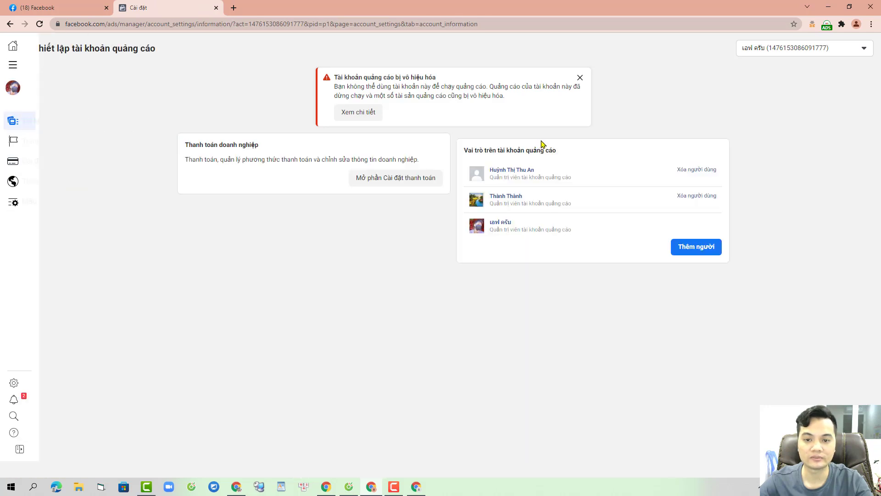
Step: Remove both friends from the account's roles and dismiss the disabled-account warning
left_click(699, 171)
left_click(520, 205)
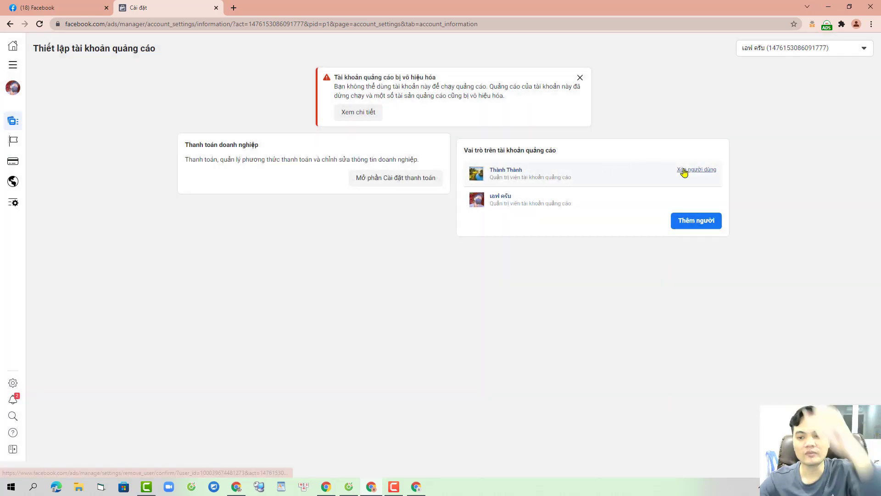
left_click(684, 170)
left_click(518, 200)
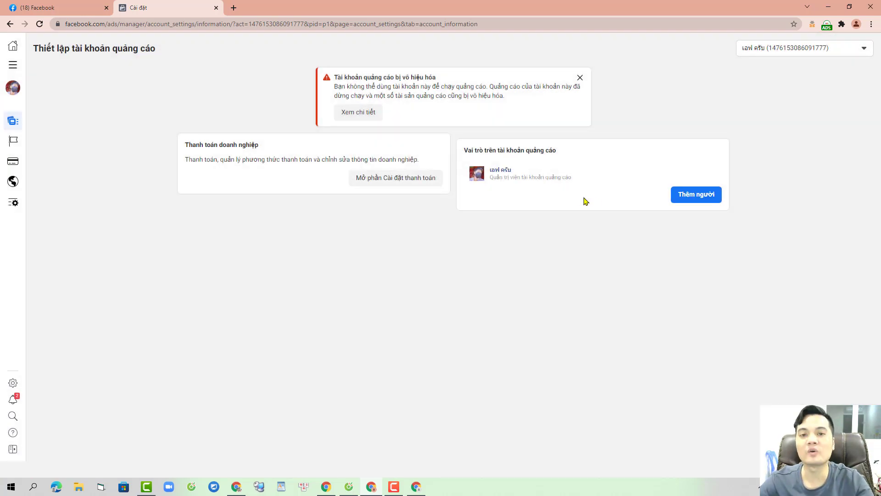
left_click(580, 79)
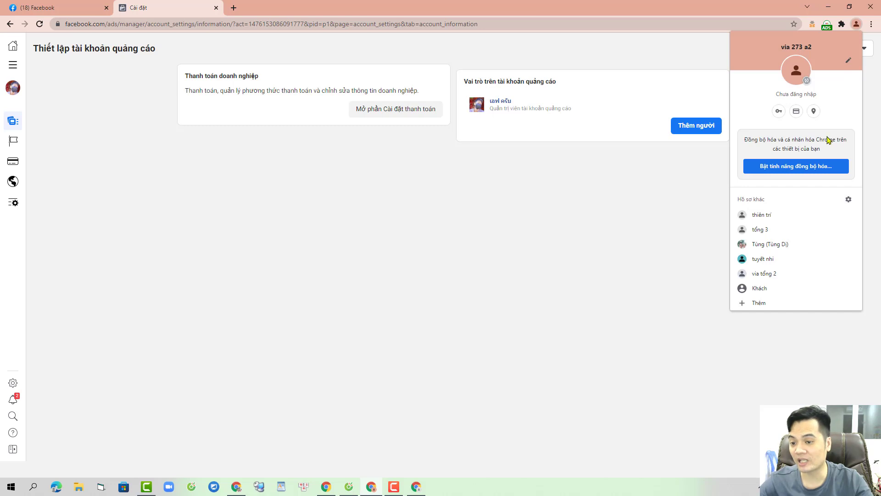
Step: Close the browser profile menu and return to the (18) Facebook news feed tab
left_click(554, 265)
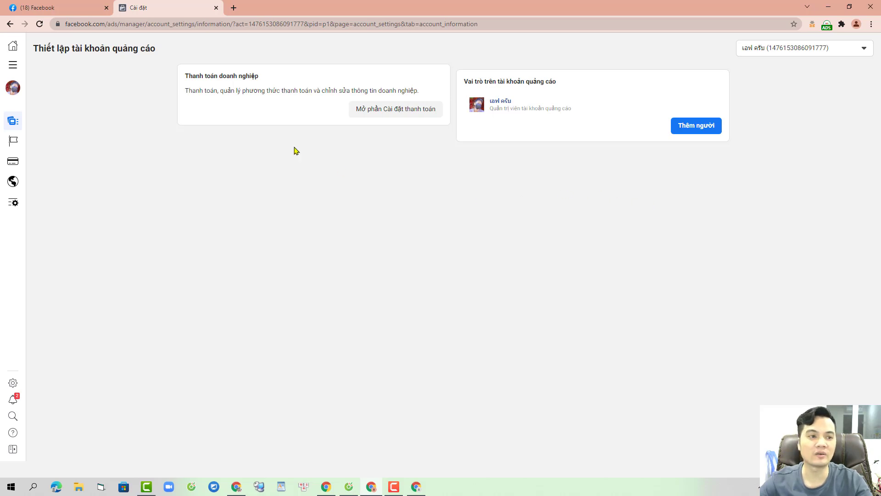
left_click(71, 5)
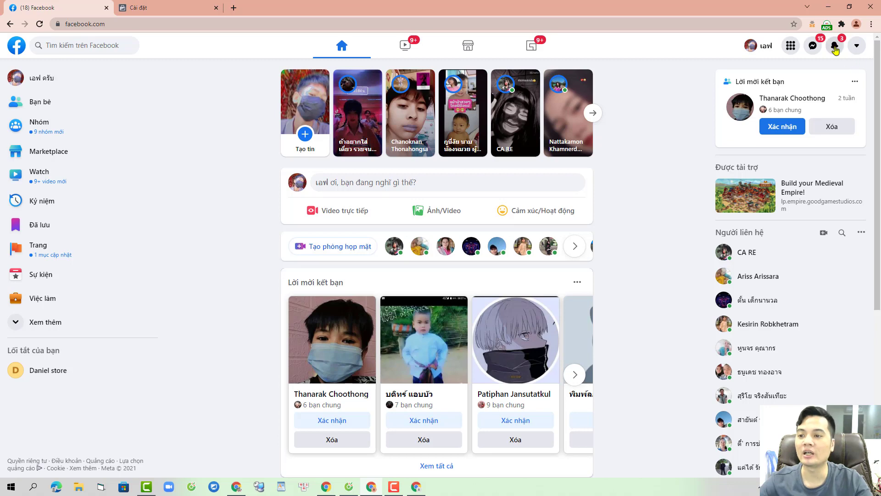
Step: Check notifications, then view the first friend's Account Quality status overview
left_click(835, 45)
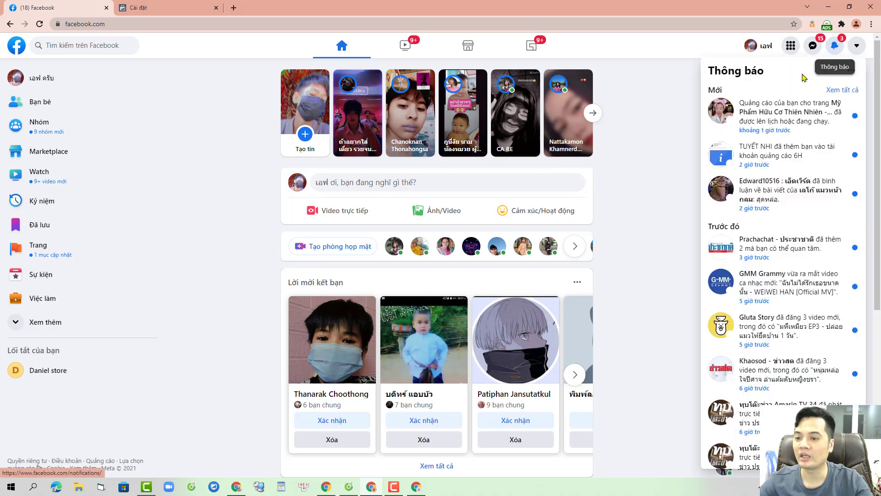
left_click(643, 221)
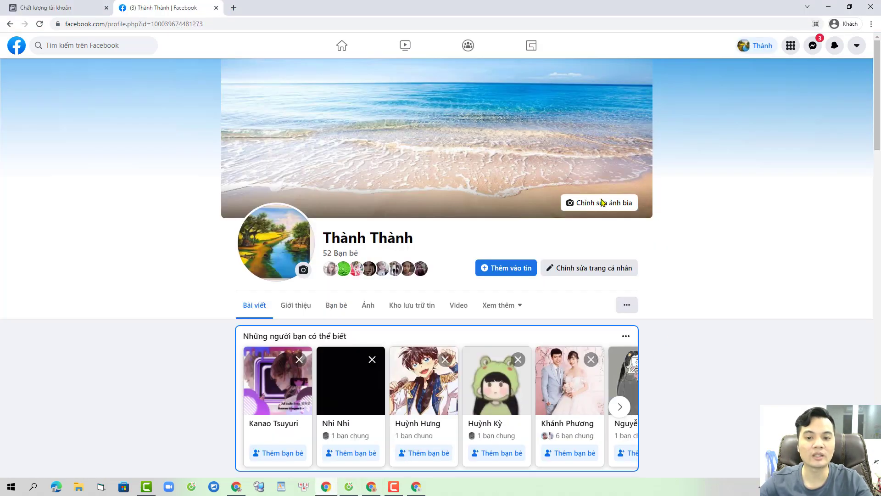
left_click(327, 486)
left_click(67, 5)
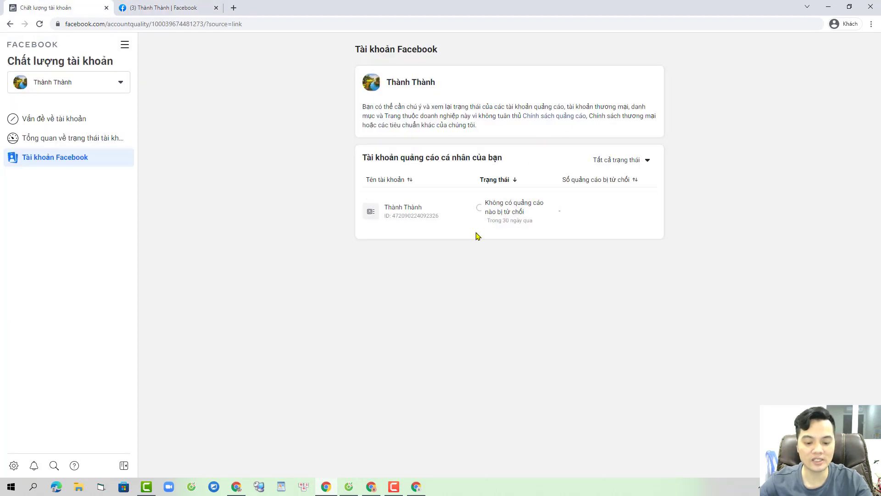
left_click(75, 138)
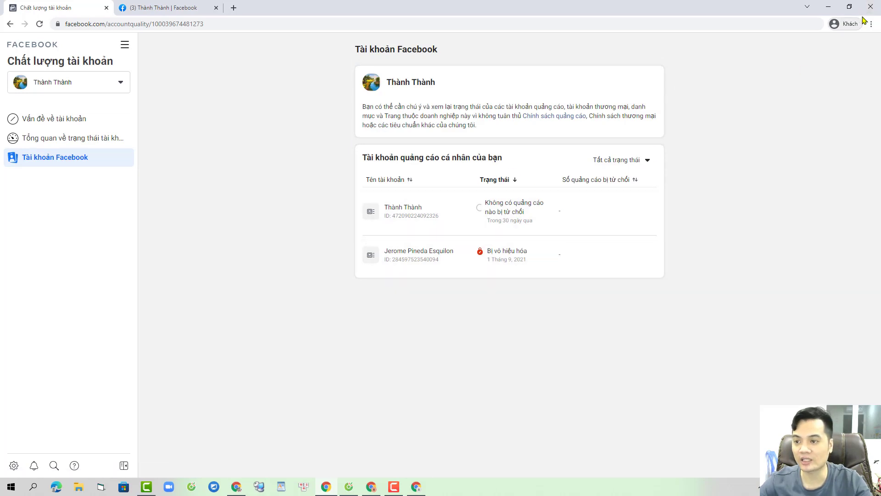
Step: Close the extra Facebook feed and friends windows and open the Chrome profile list
left_click(372, 486)
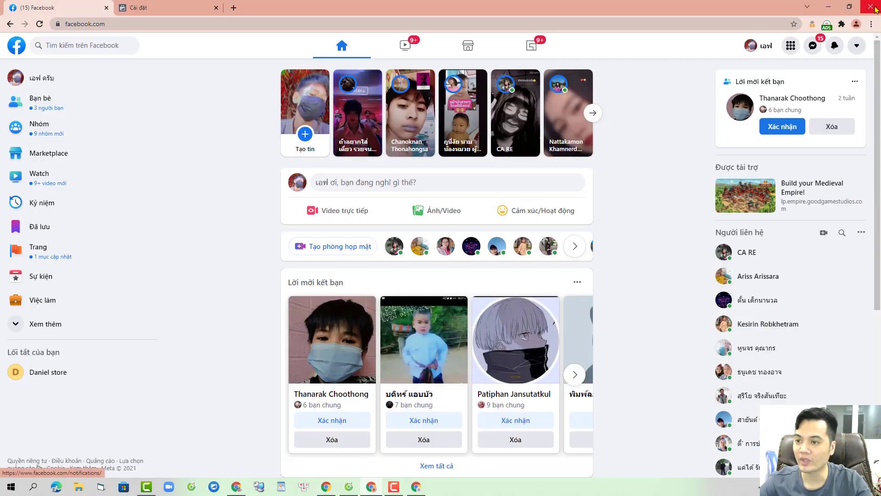
left_click(871, 6)
left_click(393, 487)
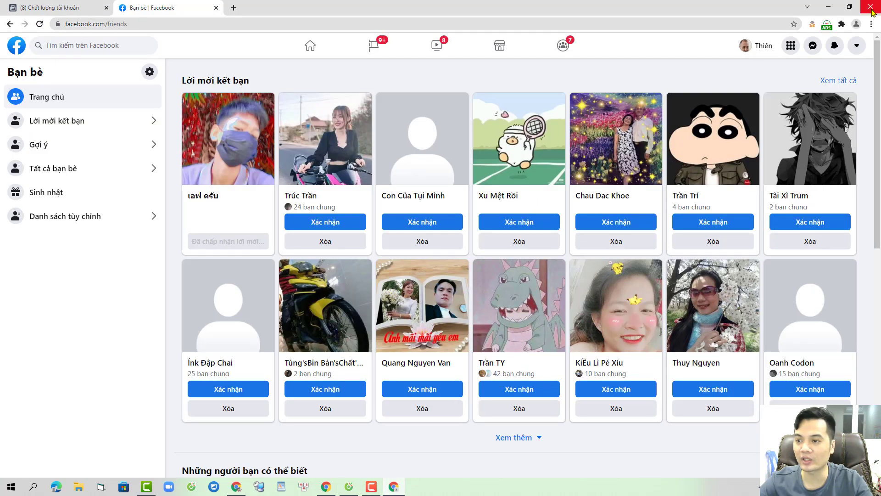
left_click(871, 6)
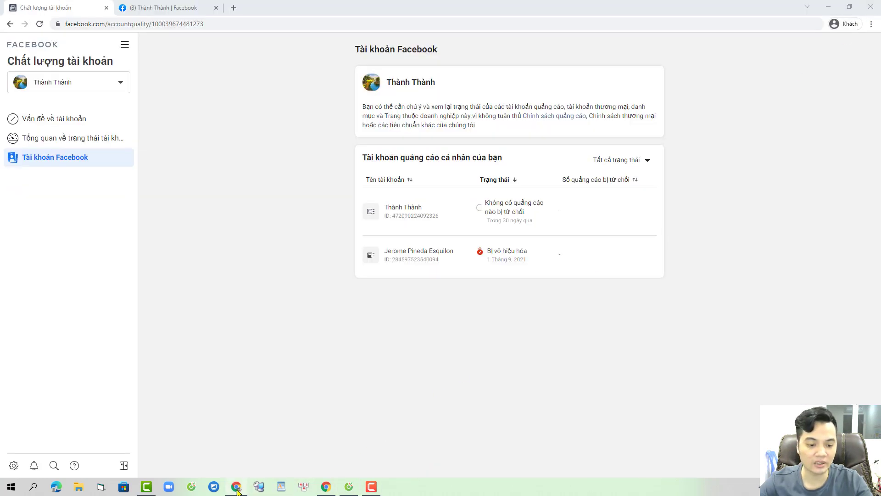
left_click(326, 488)
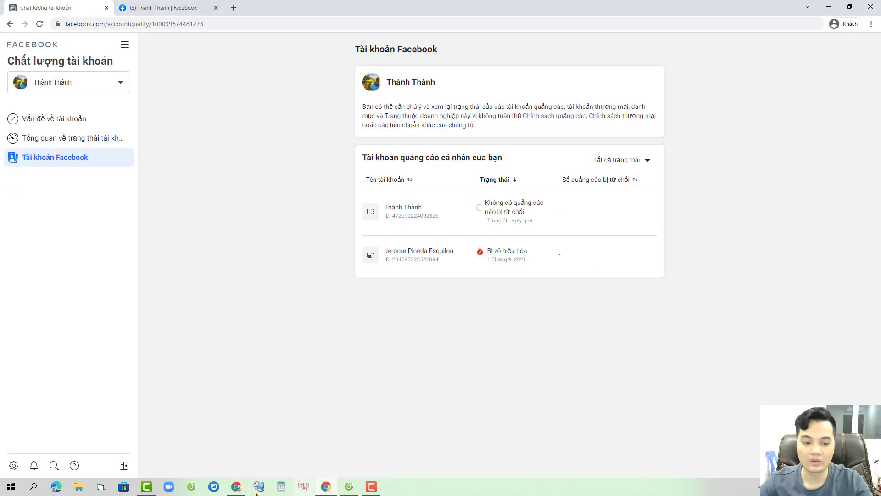
left_click(237, 489)
left_click(856, 23)
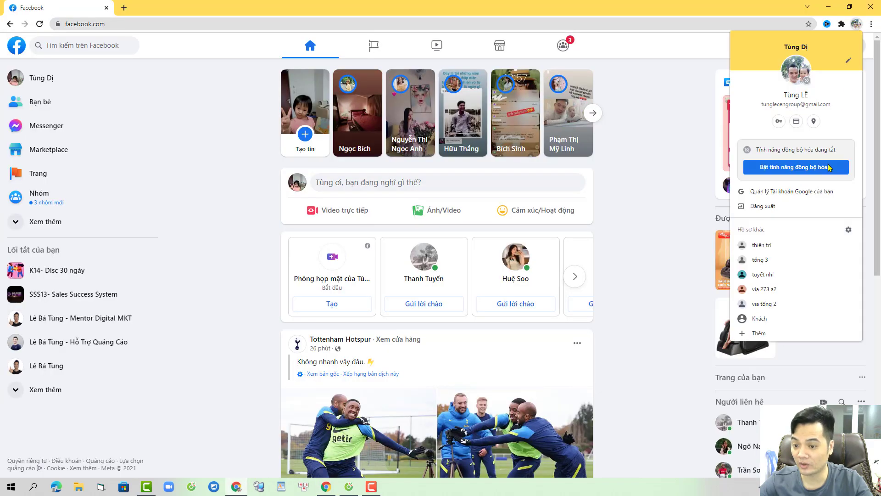
Step: Open another Chrome profile and review its ad accounts, like Mới 1 and Mới 4, in Ads Check
left_click(763, 304)
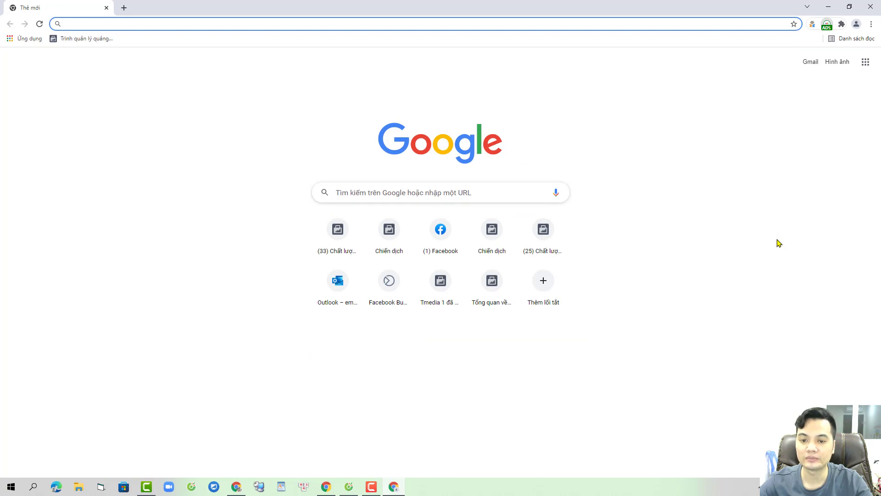
key("alt+shift+a")
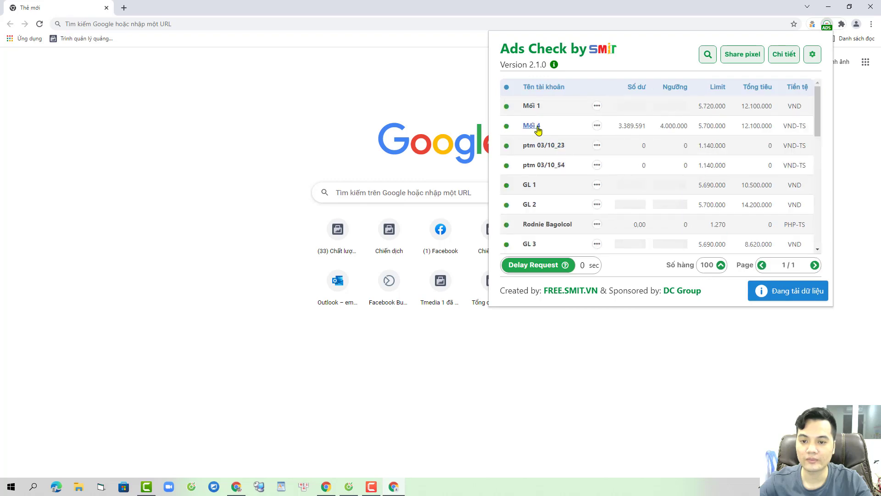
scroll(643, 189, "down", 5)
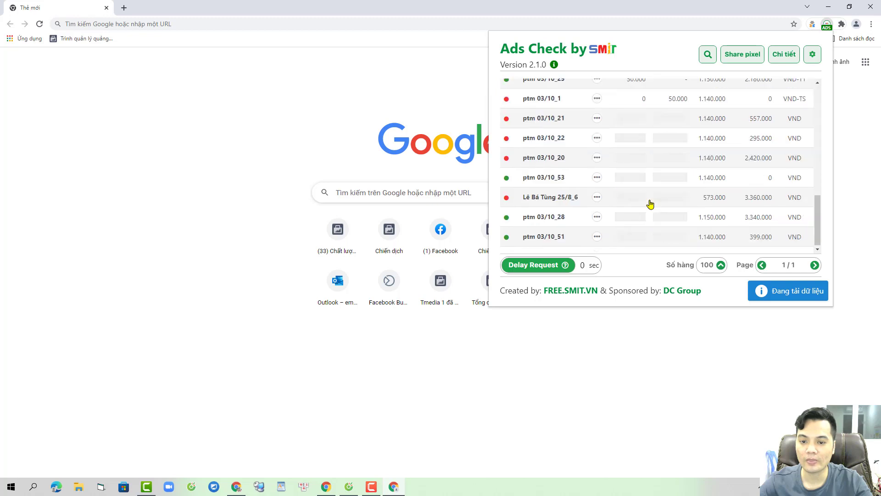
scroll(640, 180, "up", 5)
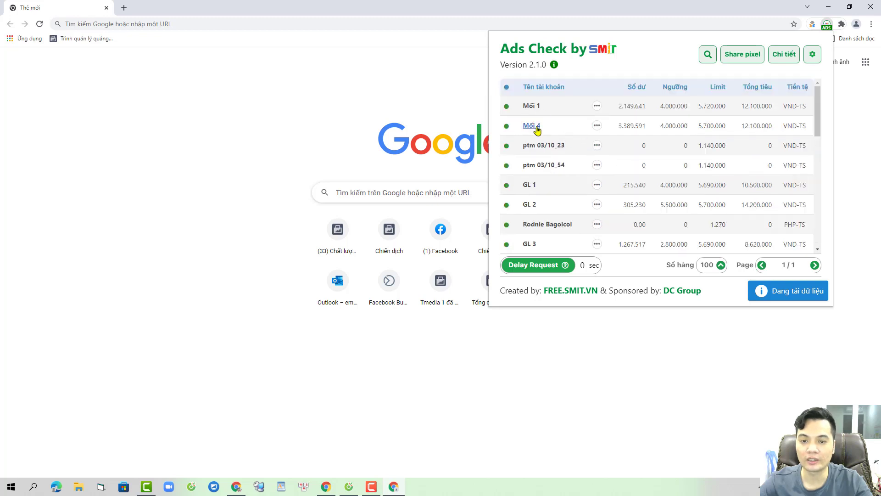
key("alt+Tab")
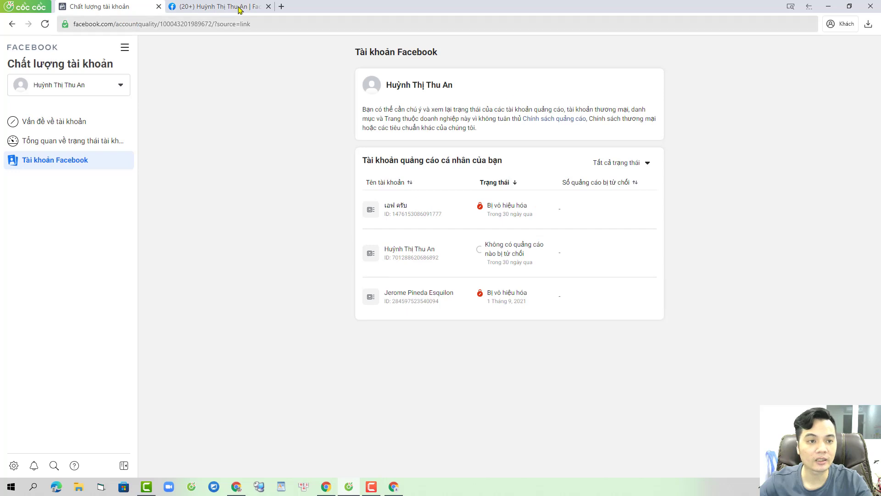
Step: Copy the friend's profile URL, load it in the other browser and send a friend request
left_click(238, 6)
left_click(317, 19)
key("ctrl+c")
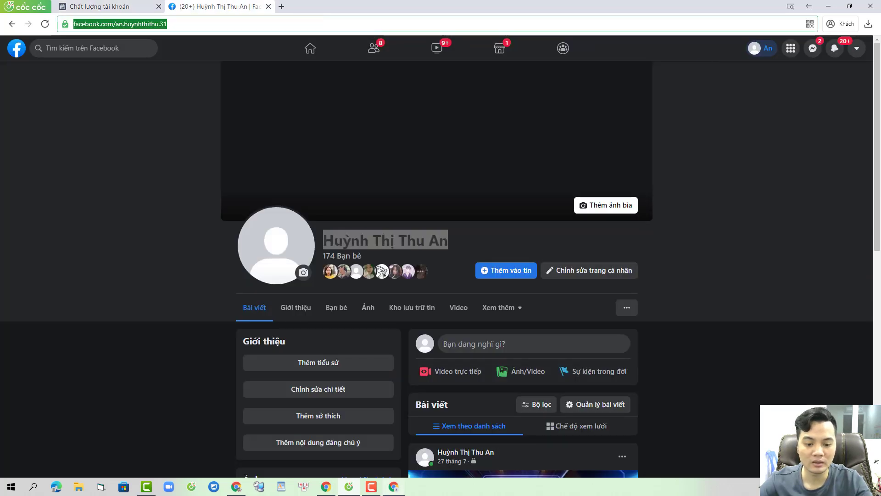
left_click(393, 487)
left_click(123, 7)
left_click(65, 7)
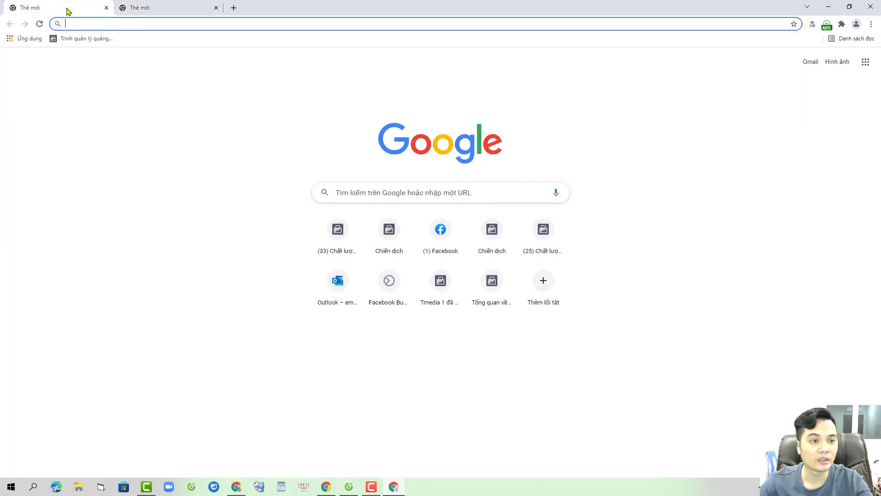
left_click(95, 21)
key("ctrl+v")
key("Return")
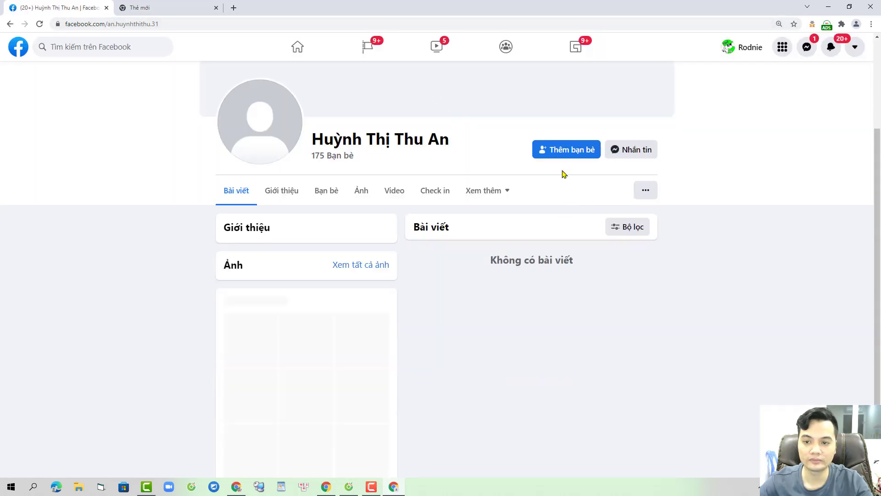
left_click(570, 153)
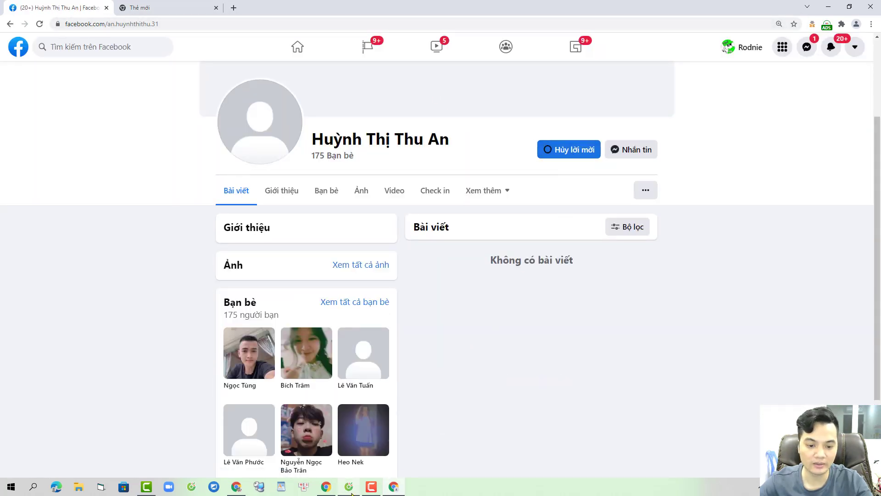
Step: Accept the incoming friend request from the friend account's browser window
left_click(349, 485)
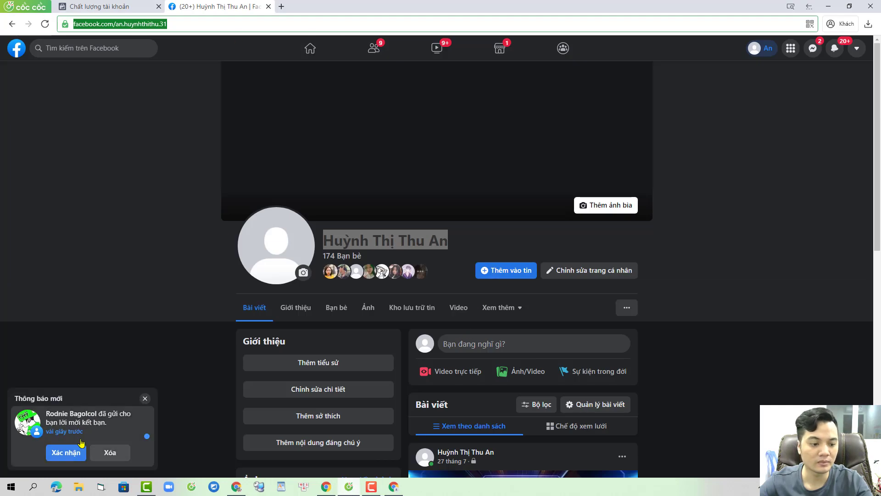
left_click(71, 459)
left_click(65, 452)
key("alt+Tab")
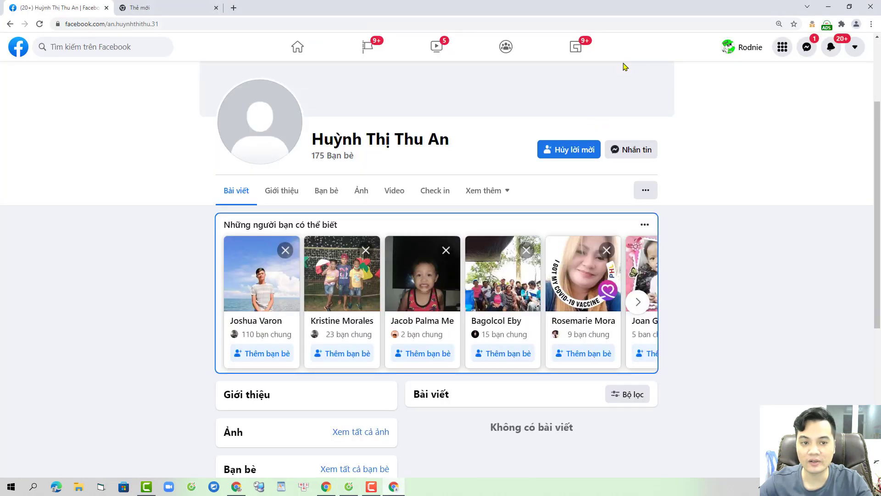
left_click(828, 27)
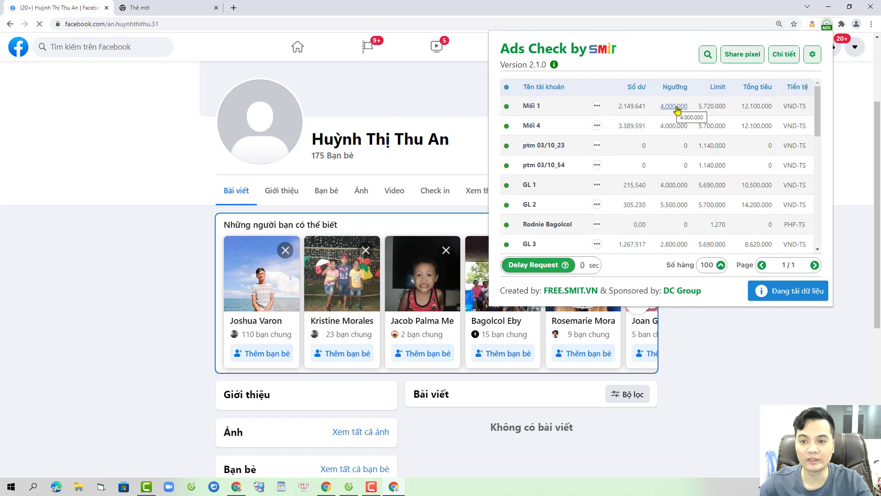
left_click(202, 8)
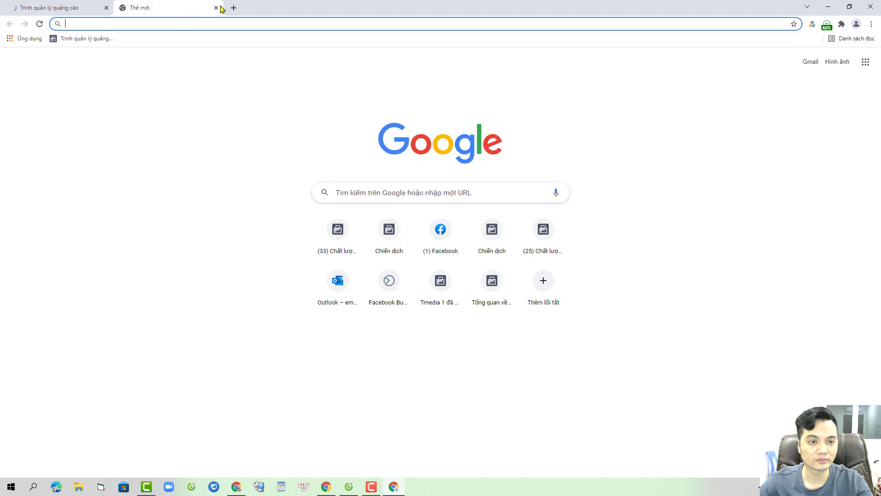
Step: Search for the new friend and add them to Mới 1 as Quản trị viên tài khoản quảng cáo
left_click(216, 8)
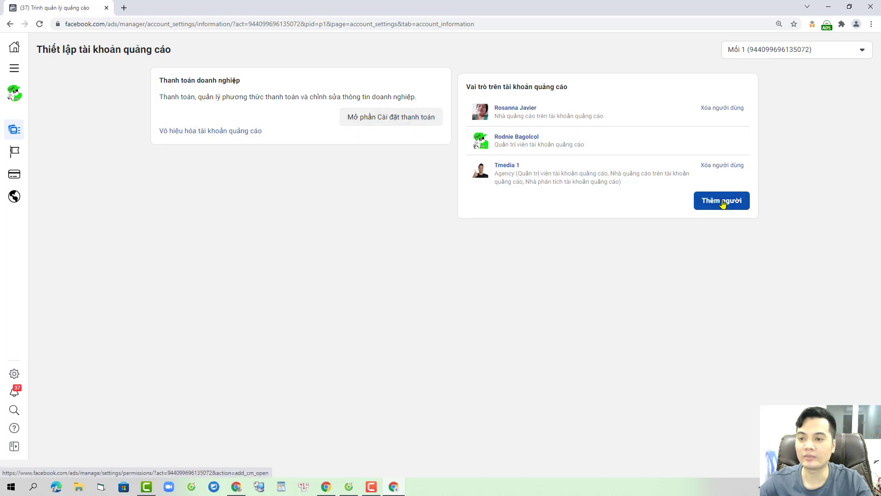
left_click(721, 202)
left_click(407, 175)
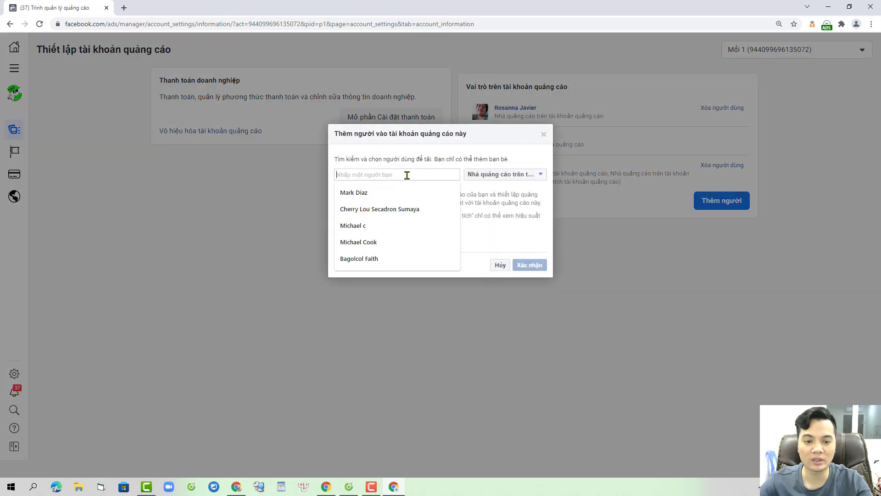
type("thu an")
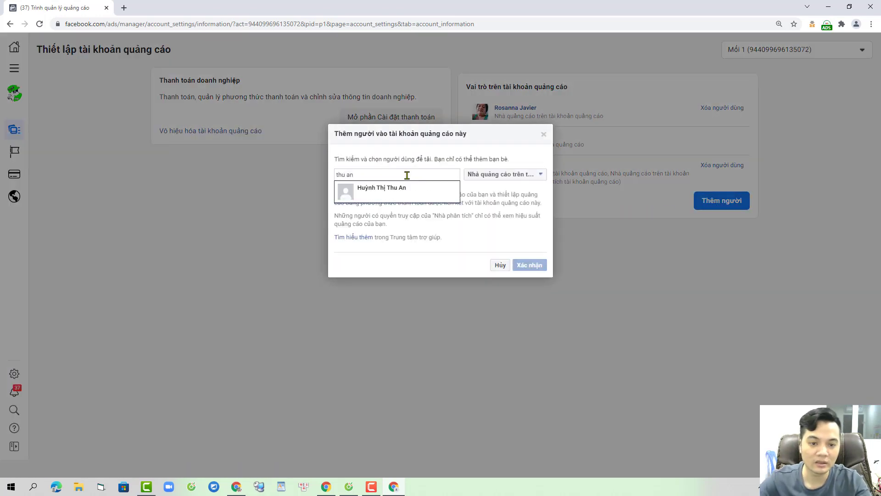
left_click(404, 191)
left_click(485, 176)
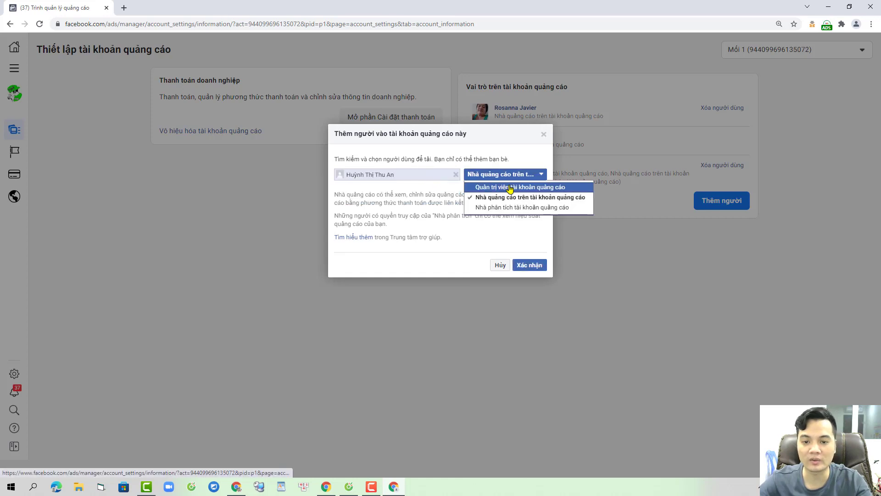
left_click(511, 188)
left_click(533, 266)
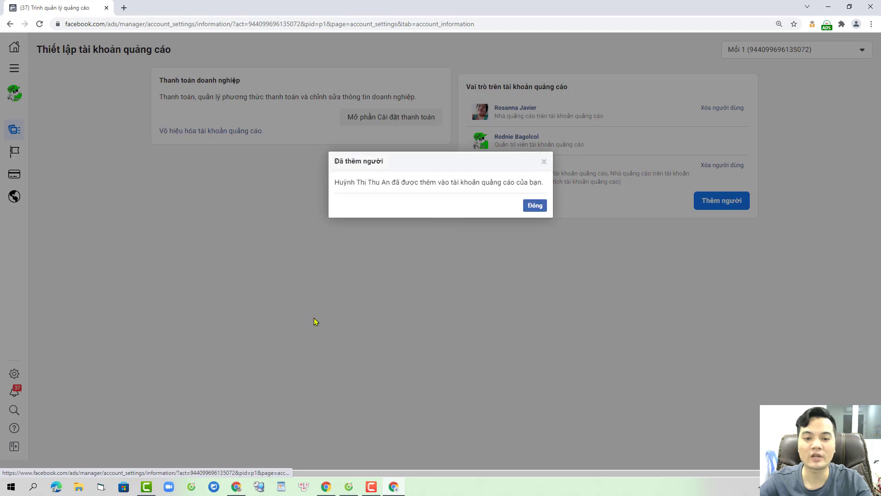
left_click(536, 205)
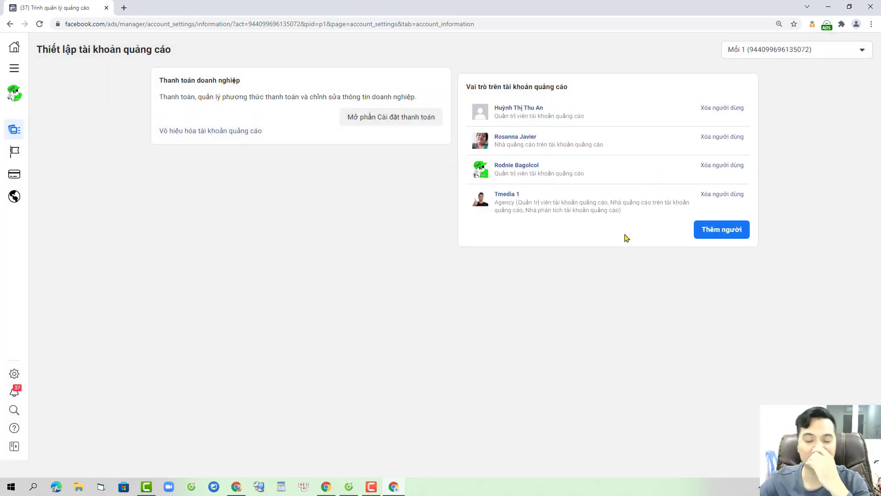